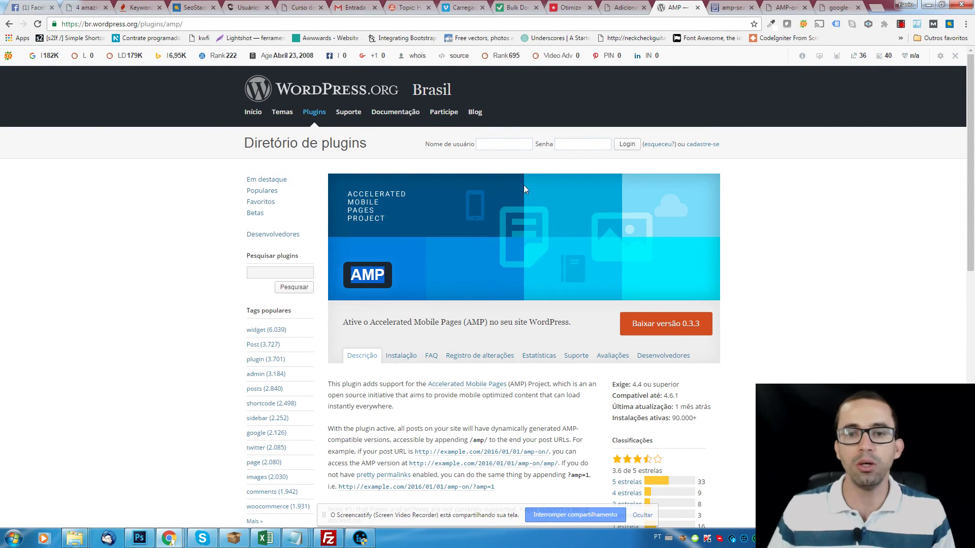
Search Google for "GLUE YOAST AMP" and open the WordPress.org page of the Glue for Yoast SEO & AMP plugin.
{"action": "left_click", "coordinate": [487, 24]}
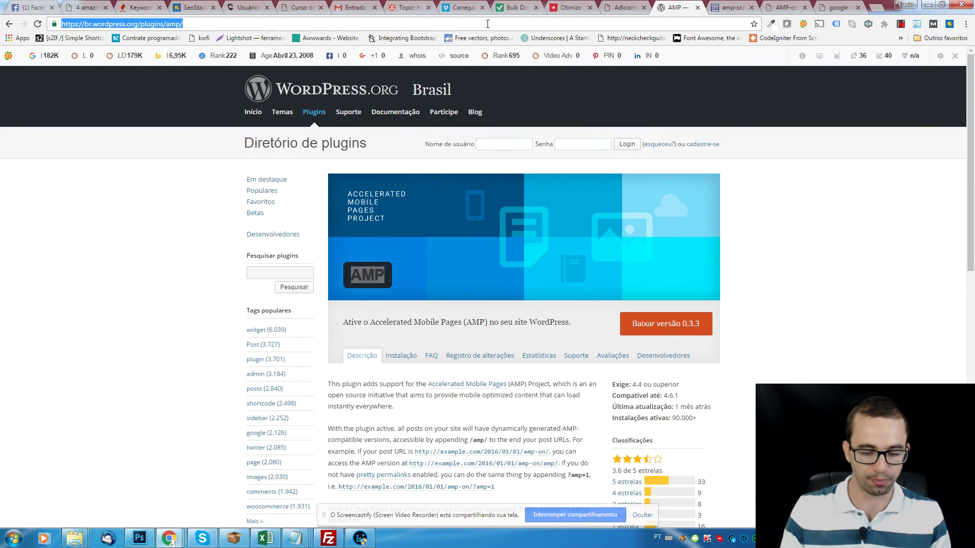
{"action": "type", "text": "GLUE"}
{"action": "type", "text": " YOAST"}
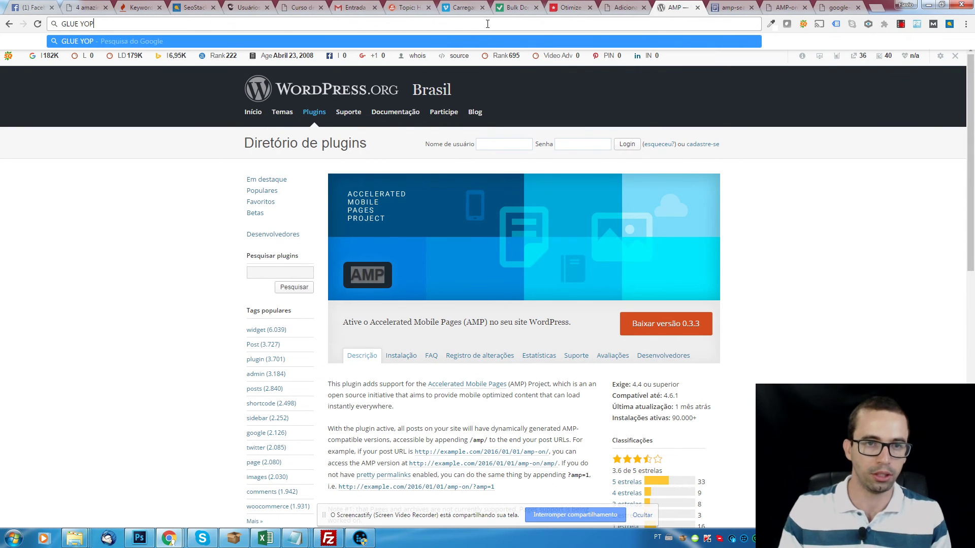
{"action": "type", "text": " AM"}
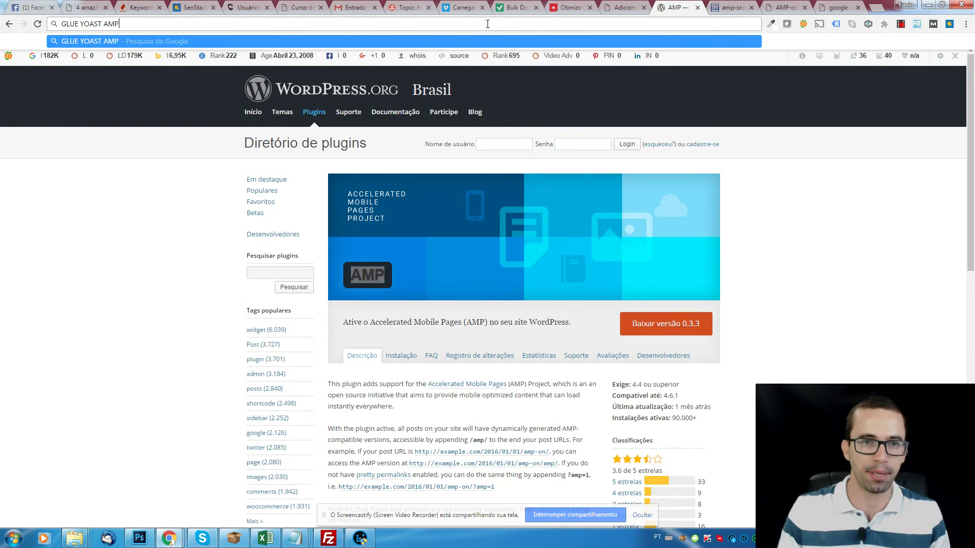
{"action": "key", "text": "Return"}
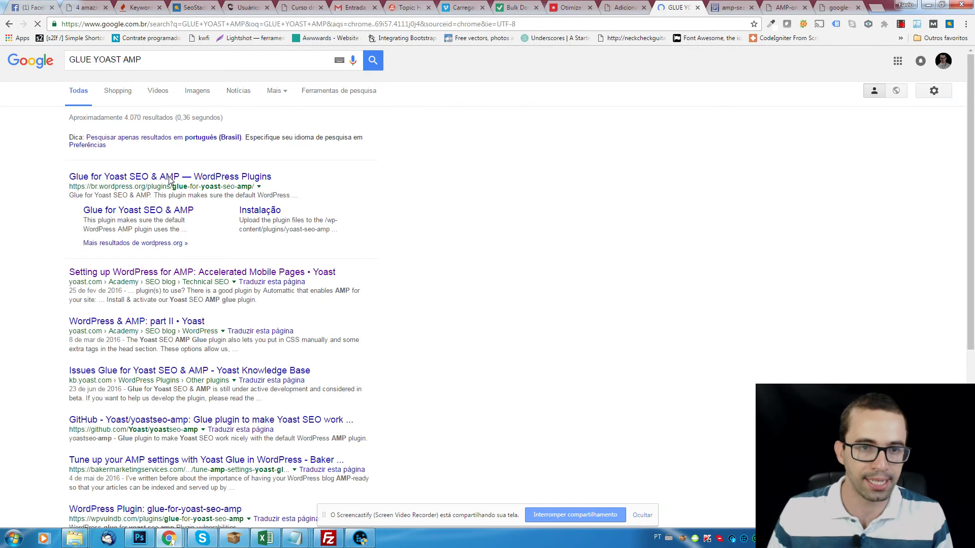
{"action": "left_click", "coordinate": [169, 180]}
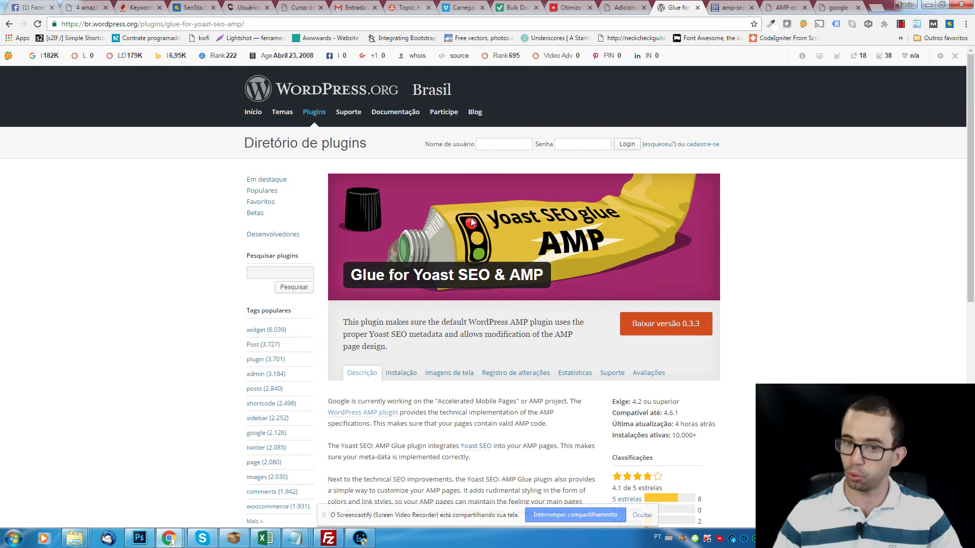
Replace the amp-search image page with the WordPress admin login at ninjawordpress.com.br/wp-admin.
{"action": "left_click", "coordinate": [731, 7]}
{"action": "left_click", "coordinate": [694, 24]}
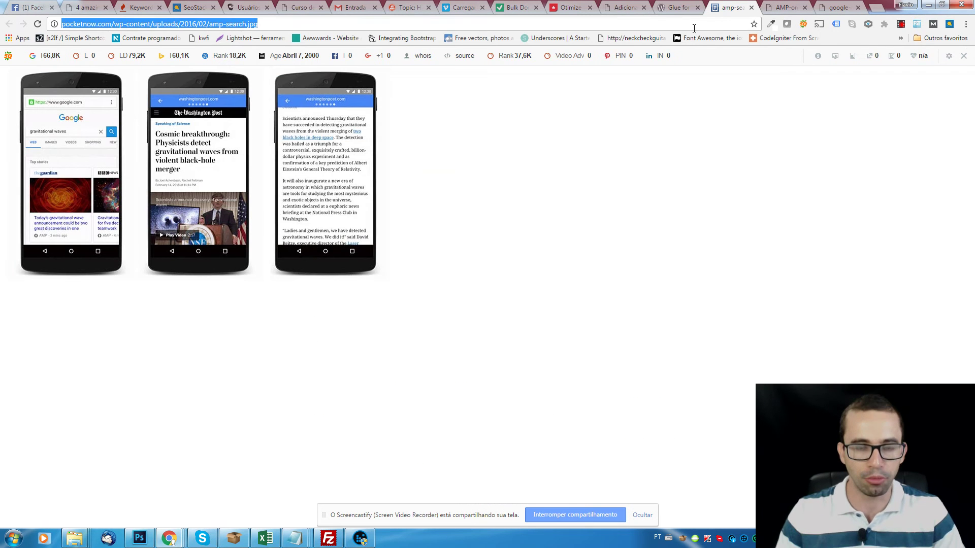
{"action": "type", "text": "ninjawordpress.com.br/wp-admin"}
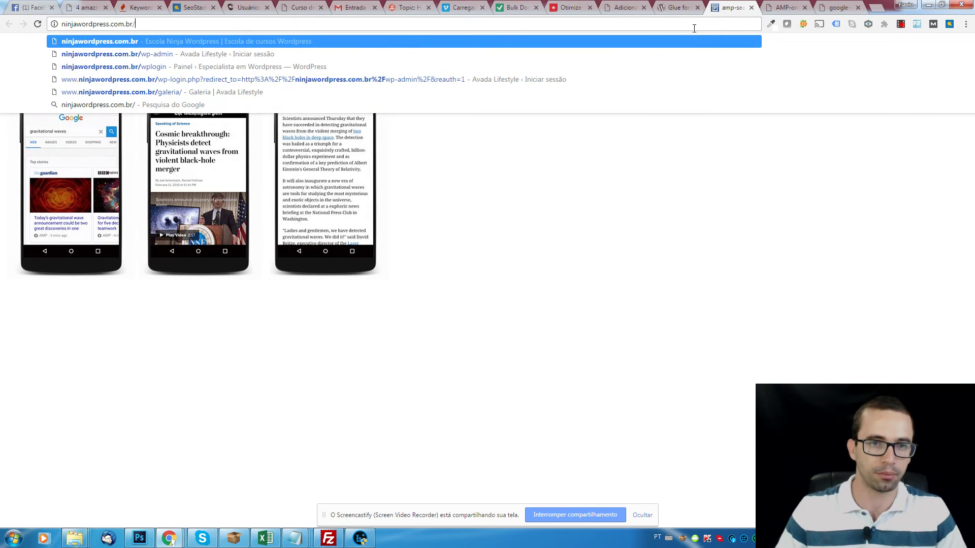
{"action": "key", "text": "Return"}
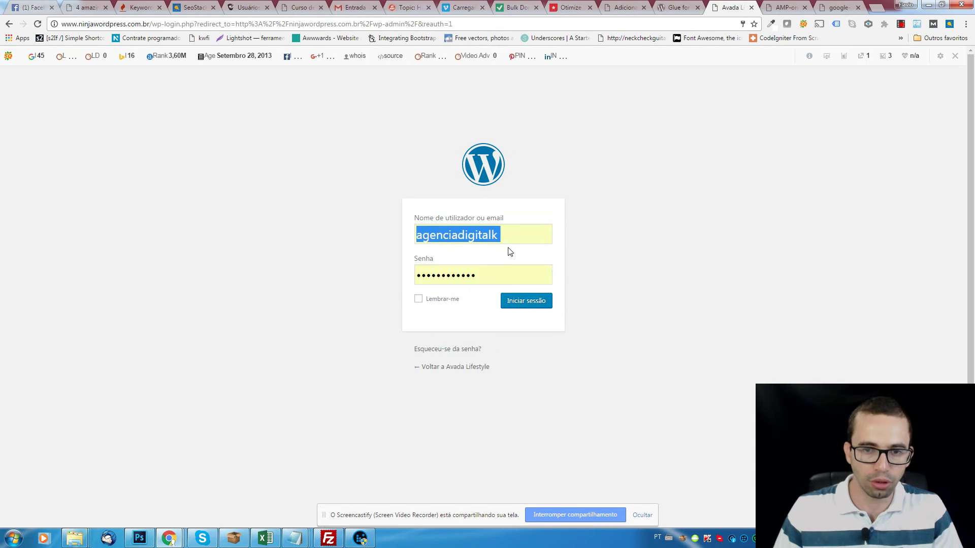
Enter the account password for the prefilled username and log in to the WordPress dashboard.
{"action": "left_click", "coordinate": [494, 270]}
{"action": "type", "text": "•••"}
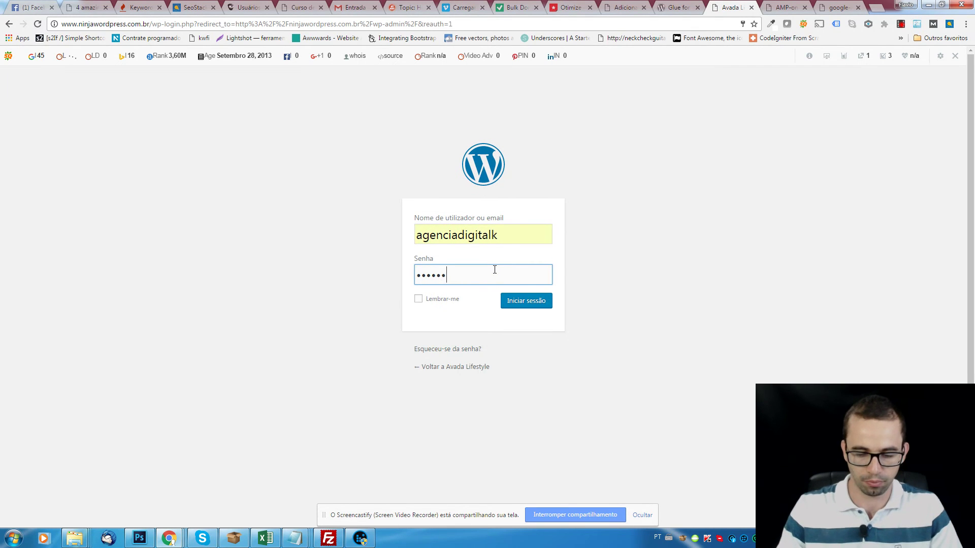
{"action": "type", "text": "•••••••••"}
{"action": "key", "text": "Return"}
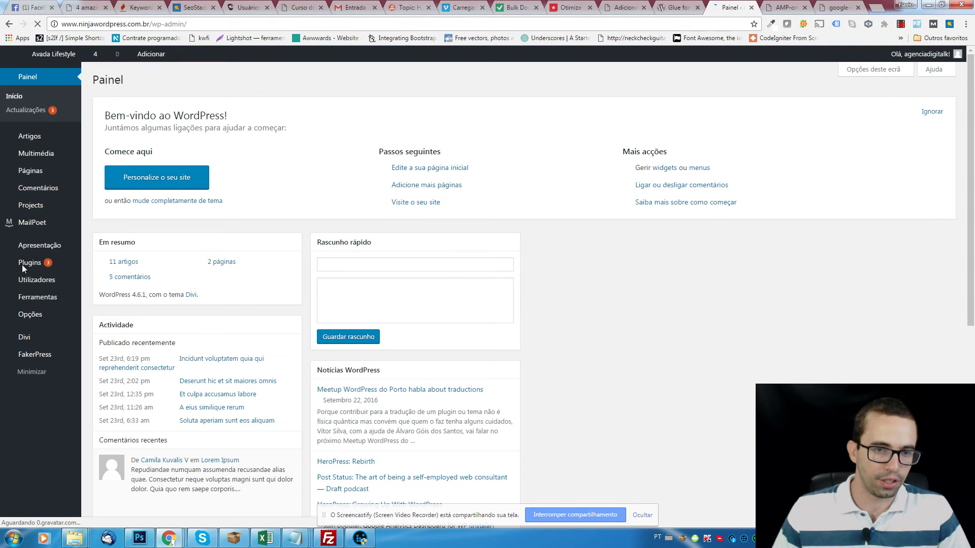
Go to the installed plugins list and open the page for adding new plugins.
{"action": "mouse_move", "coordinate": [22, 262]}
{"action": "left_click", "coordinate": [116, 270]}
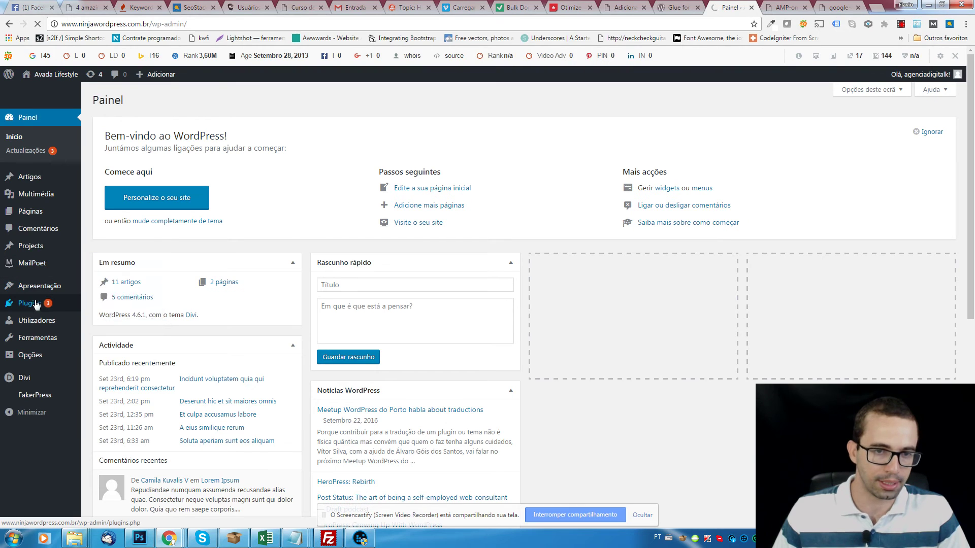
{"action": "mouse_move", "coordinate": [98, 304]}
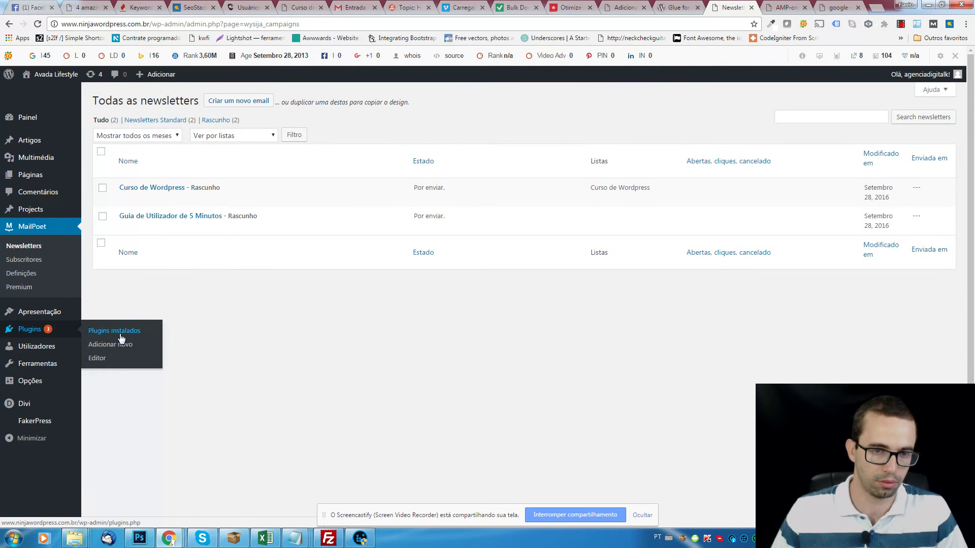
{"action": "left_click", "coordinate": [109, 329]}
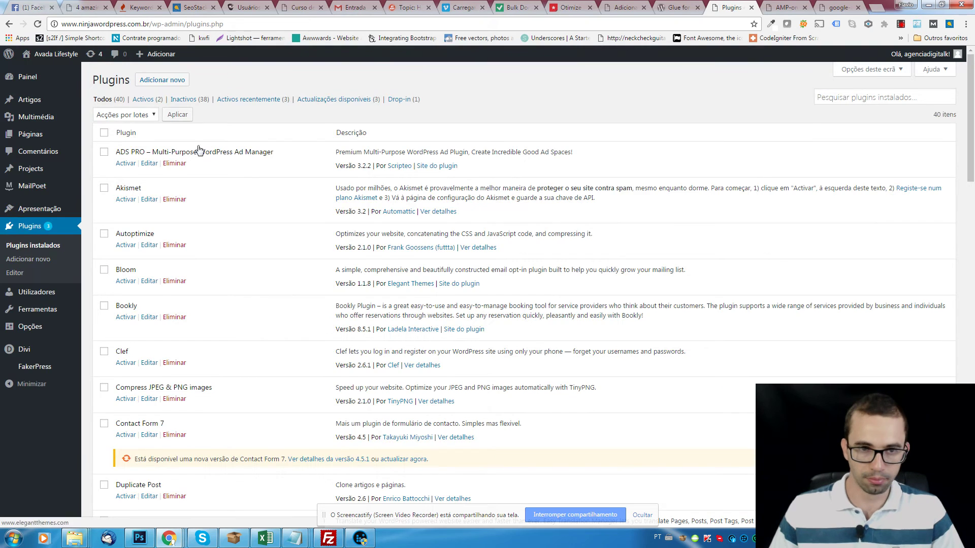
{"action": "left_click", "coordinate": [161, 101]}
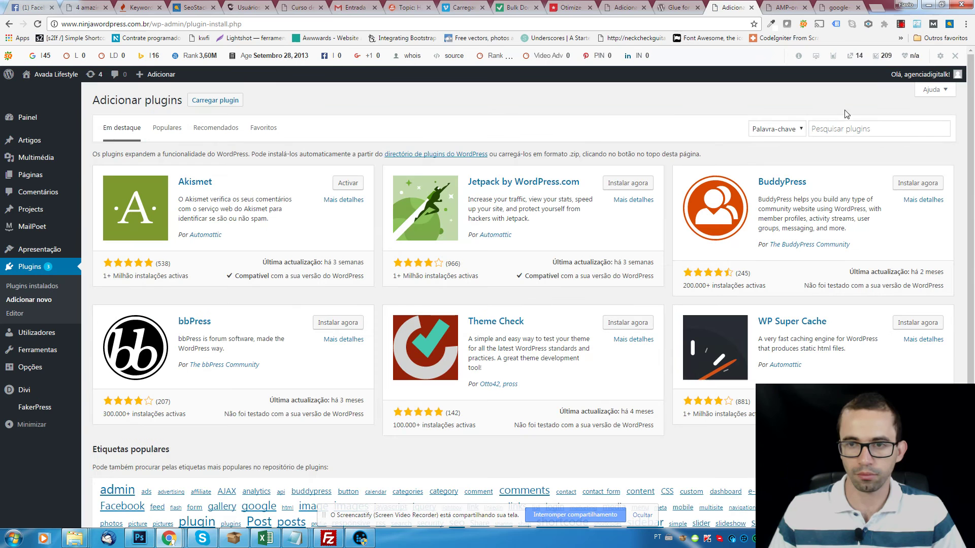
Search the plugin repository for AMP, and install and activate the AMP plugin by Automattic.
{"action": "left_click", "coordinate": [835, 131]}
{"action": "type", "text": "AMP"}
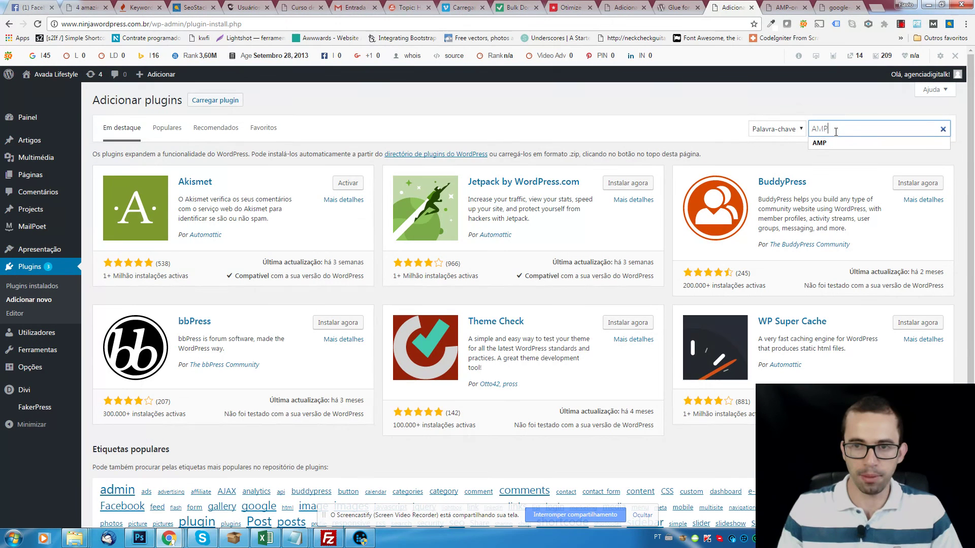
{"action": "key", "text": "Return"}
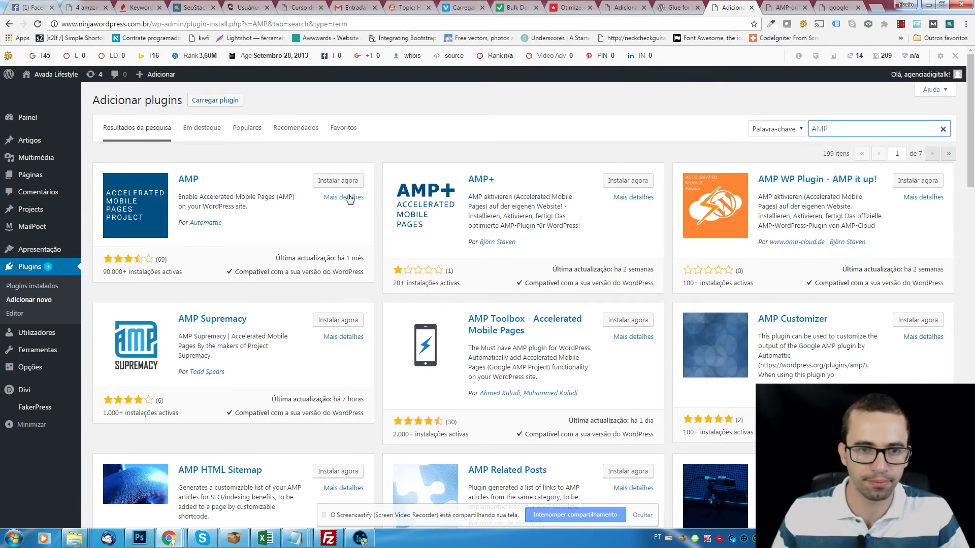
{"action": "left_click", "coordinate": [335, 182]}
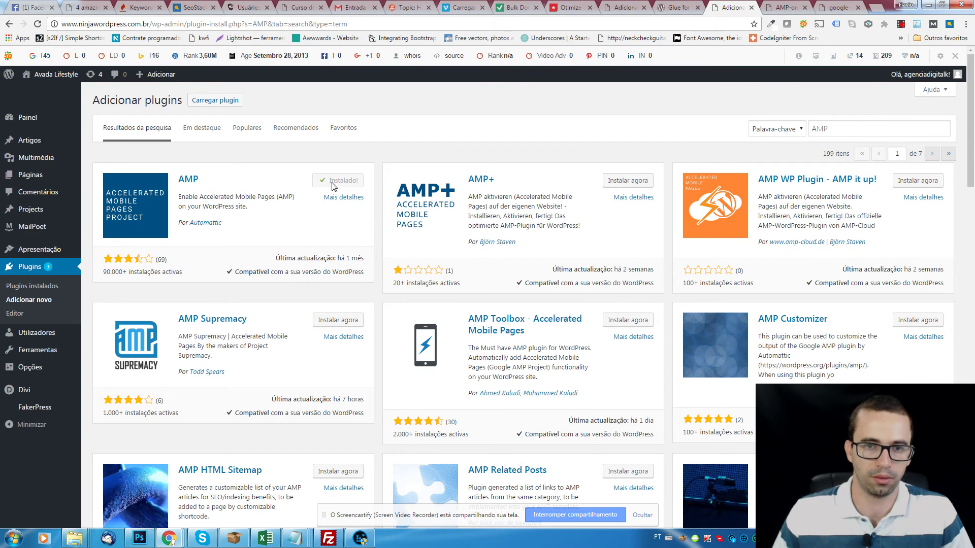
{"action": "left_click", "coordinate": [351, 181]}
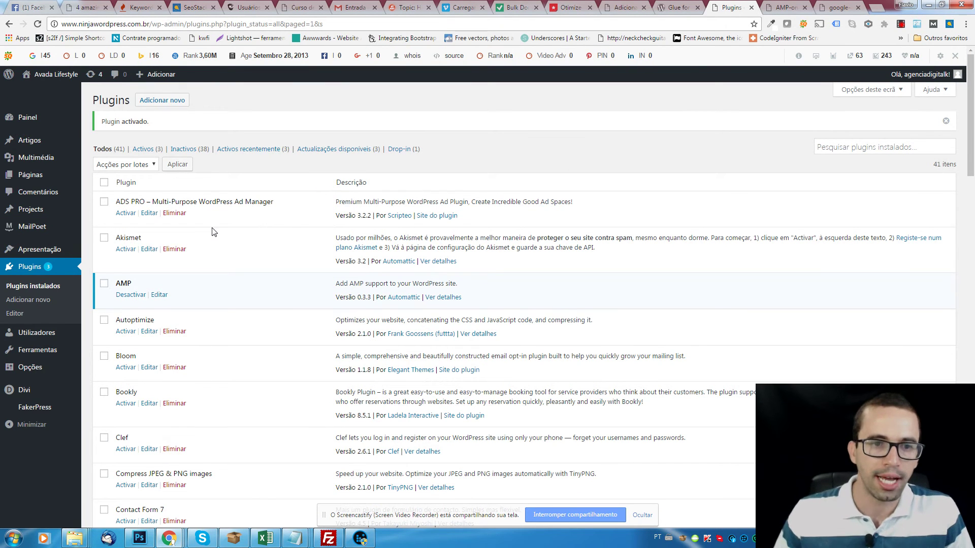
Search the repository of new plugins for Yoast, and install and activate Yoast SEO by Team Yoast.
{"action": "left_click", "coordinate": [162, 100]}
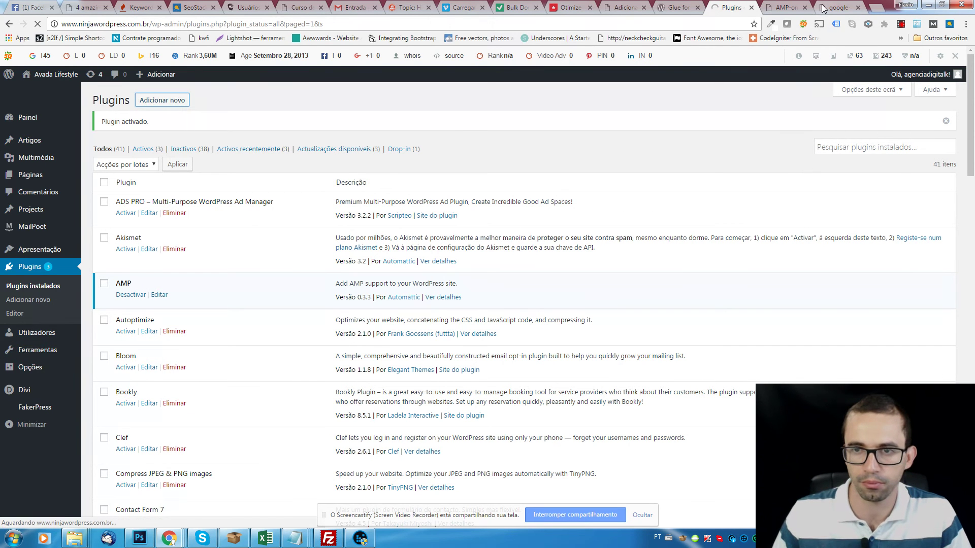
{"action": "left_click", "coordinate": [789, 7]}
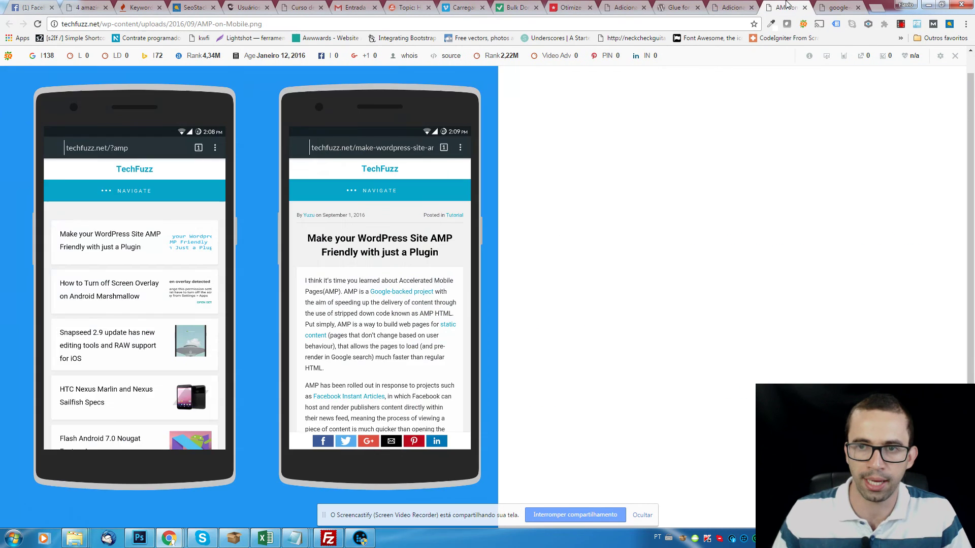
{"action": "left_click", "coordinate": [746, 6]}
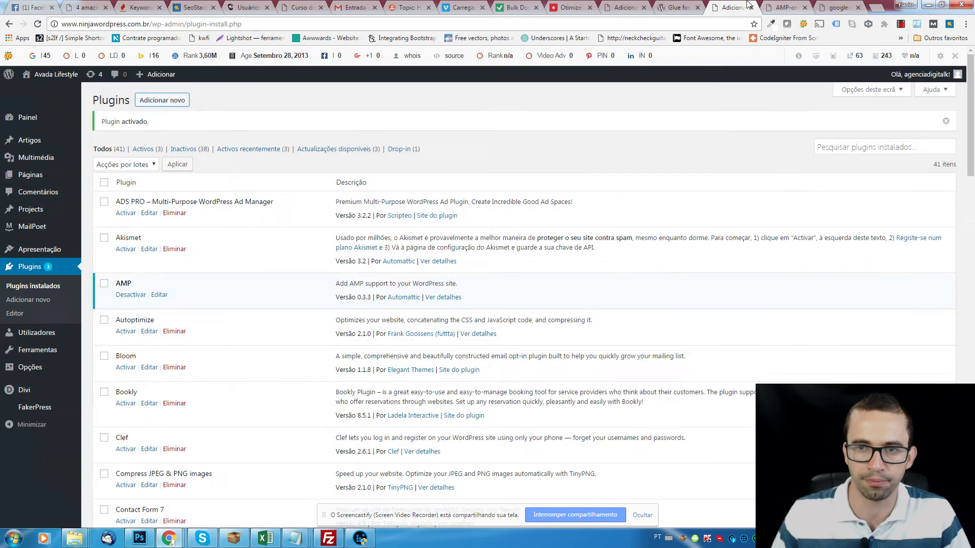
{"action": "left_click", "coordinate": [848, 133]}
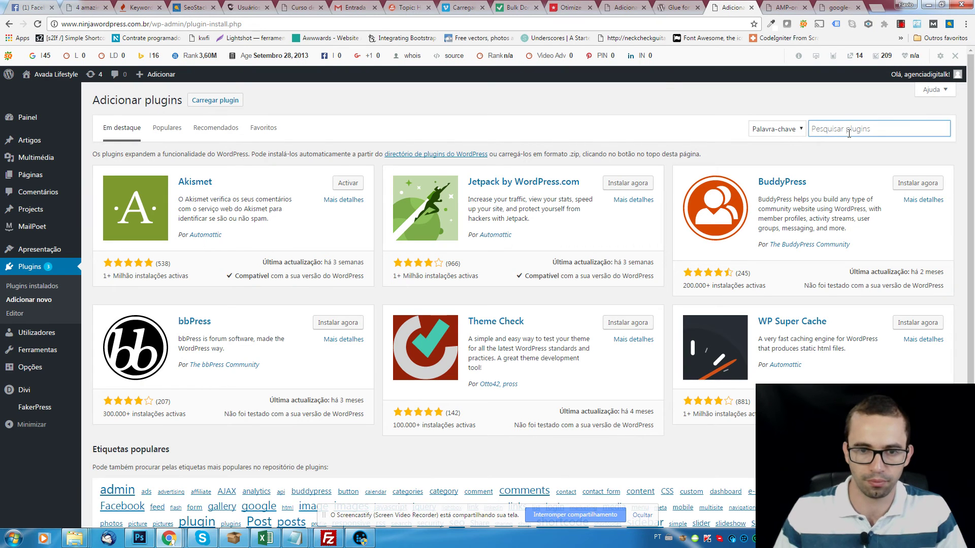
{"action": "type", "text": "yo"}
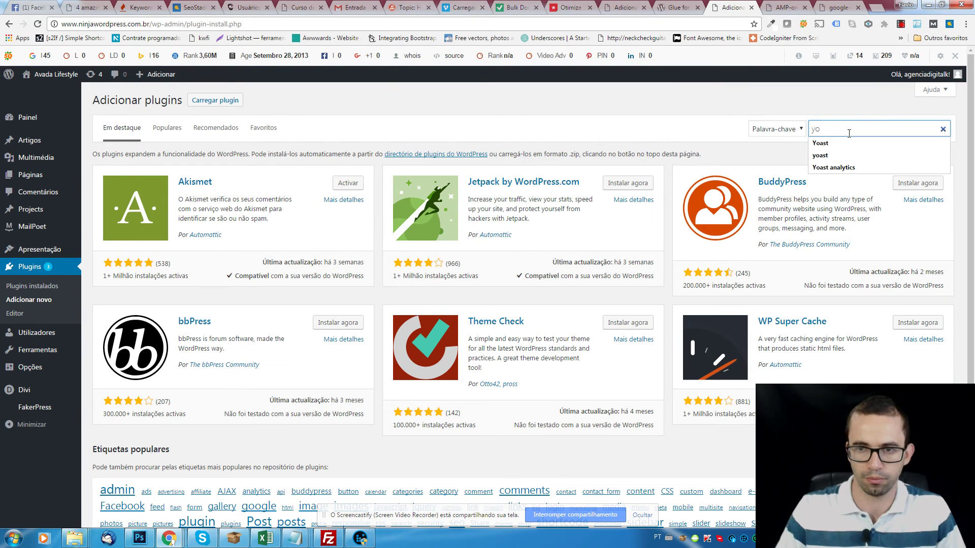
{"action": "key", "text": "Down"}
{"action": "key", "text": "Return"}
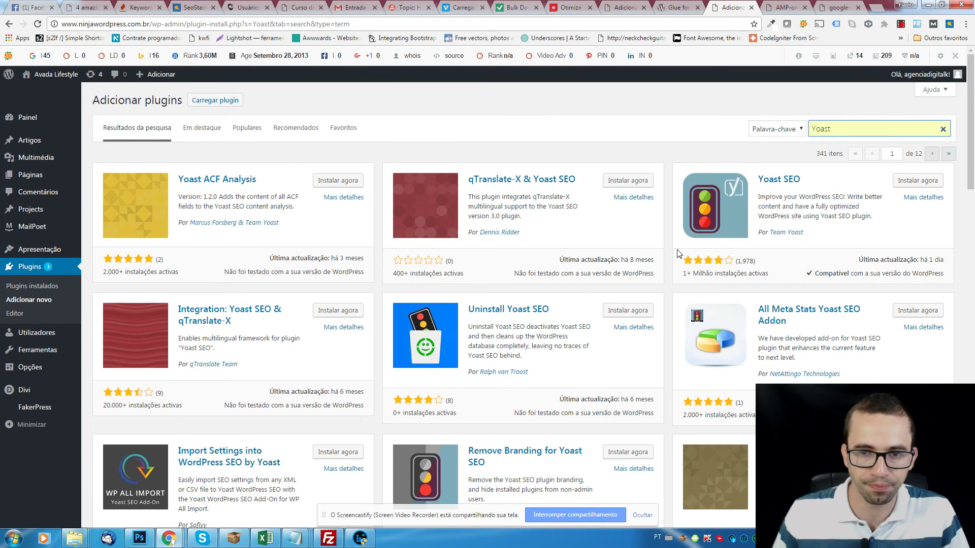
{"action": "left_click", "coordinate": [917, 180]}
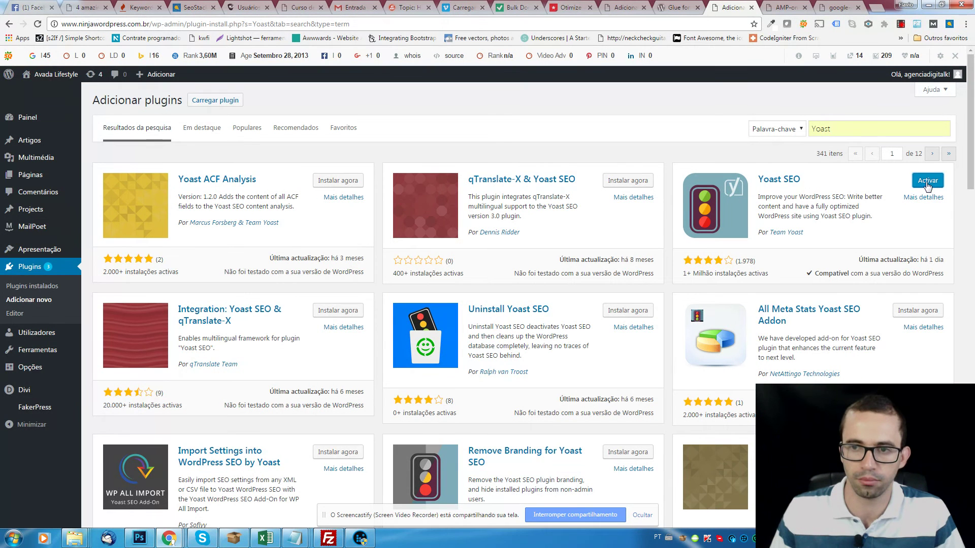
{"action": "left_click", "coordinate": [928, 181]}
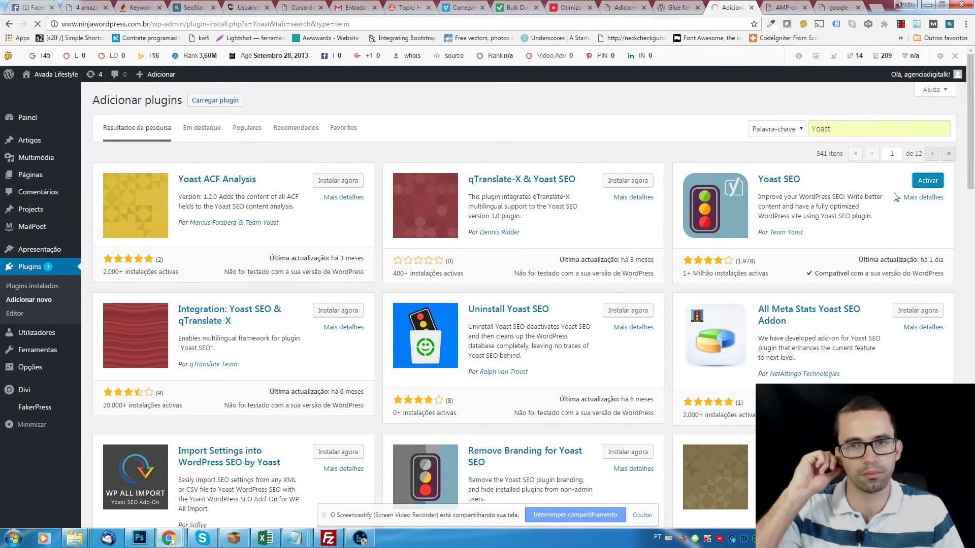
Copy the title "Glue for Yoast SEO & AMP" from its WordPress.org page and search the site's installed plugins for it.
{"action": "left_click", "coordinate": [678, 7]}
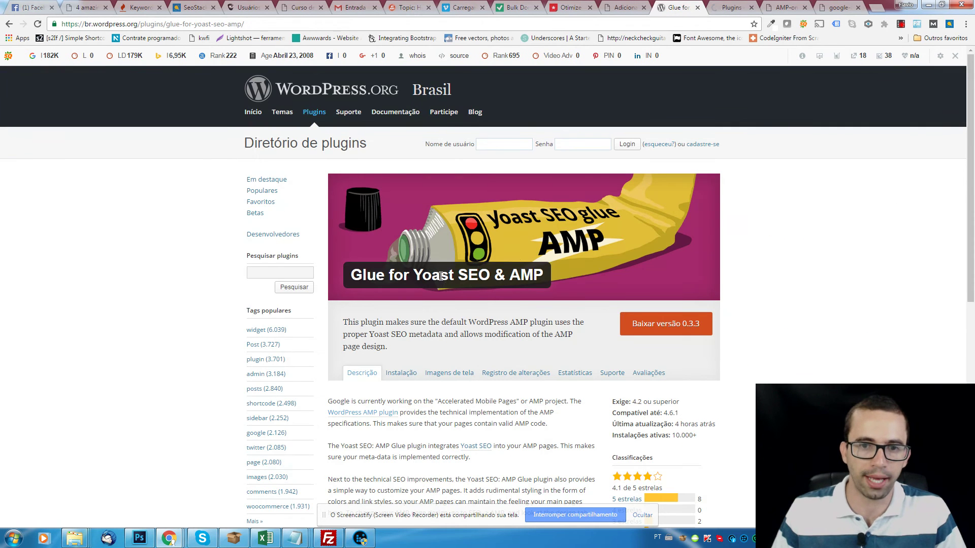
{"action": "triple_click", "coordinate": [442, 275]}
{"action": "key", "text": "ctrl+c"}
{"action": "left_click", "coordinate": [730, 7]}
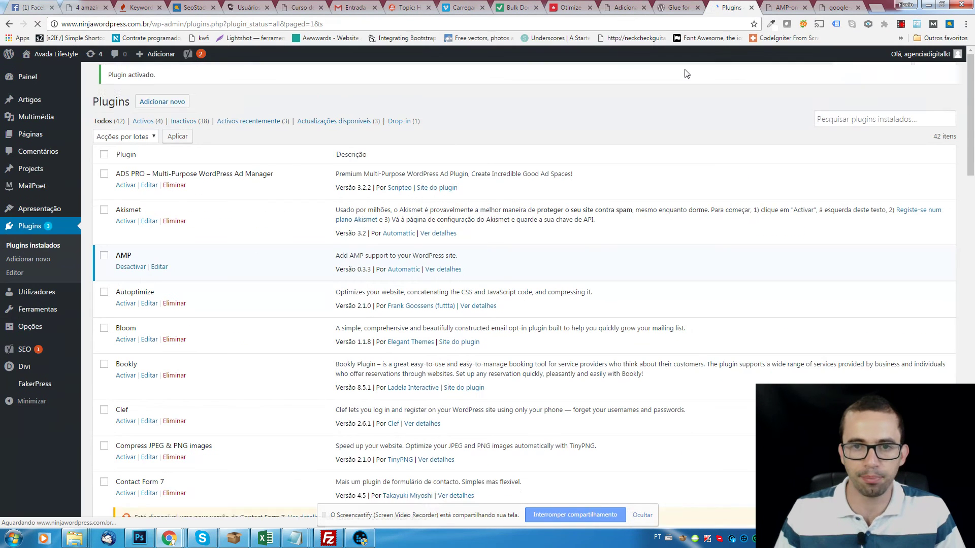
{"action": "left_click", "coordinate": [843, 129]}
{"action": "key", "text": "ctrl+v"}
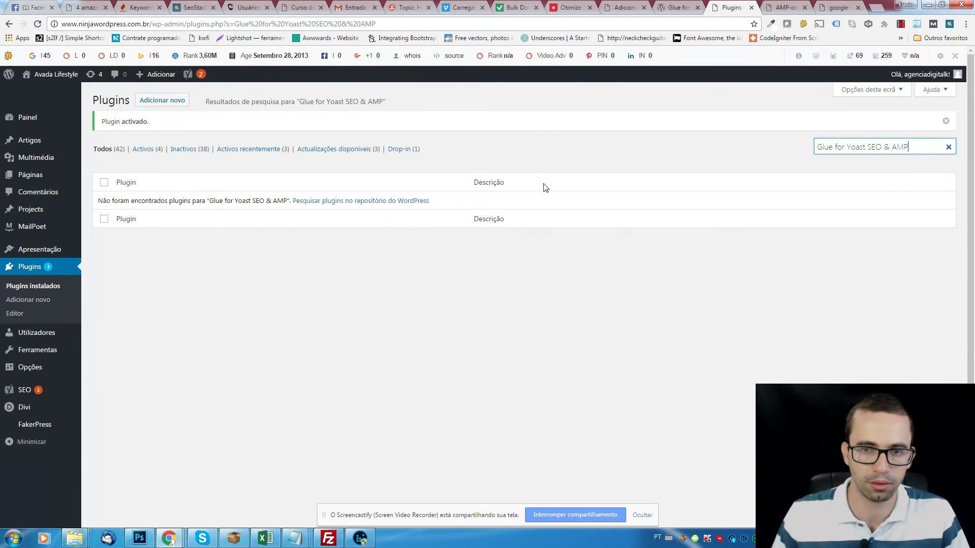
Search the repository of new plugins for "Glue for Yoast SEO & AMP", and install and activate that plugin.
{"action": "left_click", "coordinate": [162, 100]}
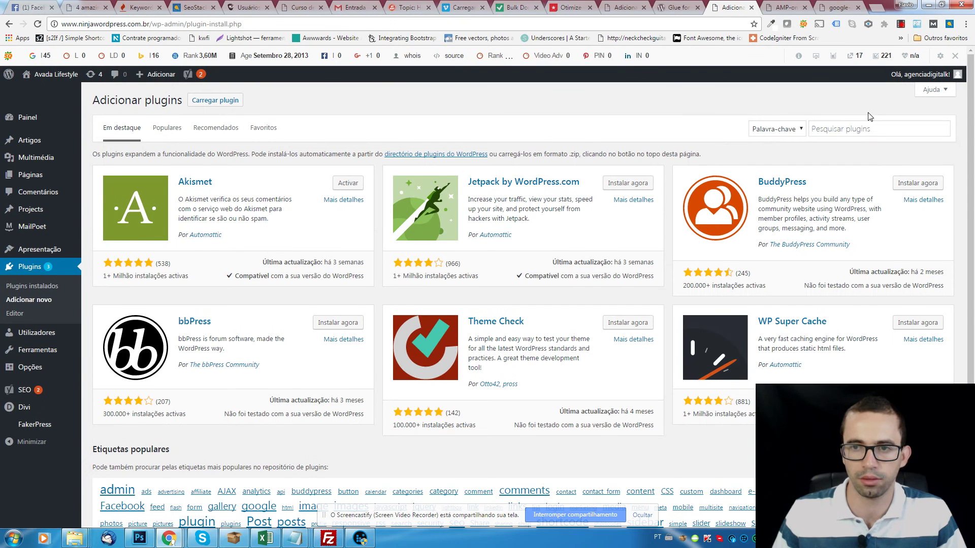
{"action": "left_click", "coordinate": [865, 130]}
{"action": "key", "text": "ctrl+v"}
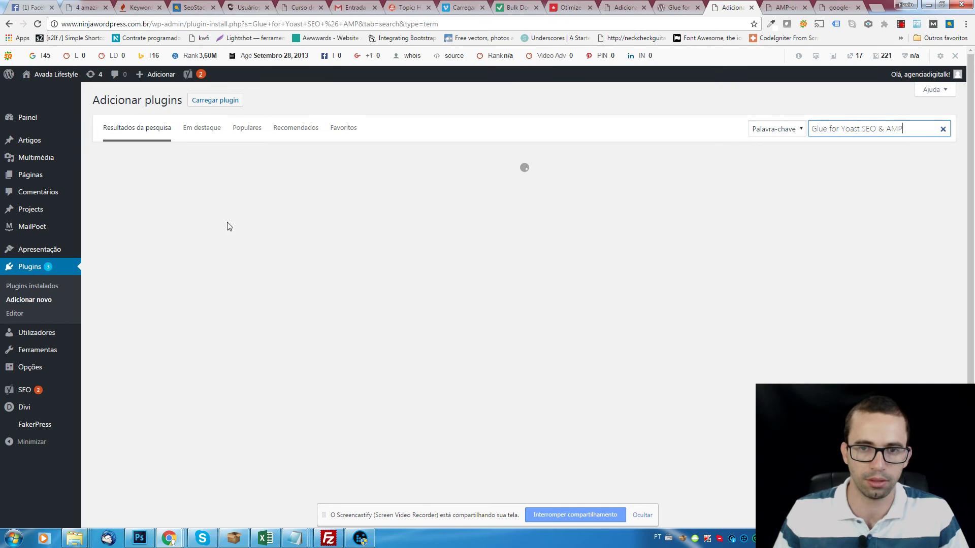
{"action": "left_click", "coordinate": [349, 184]}
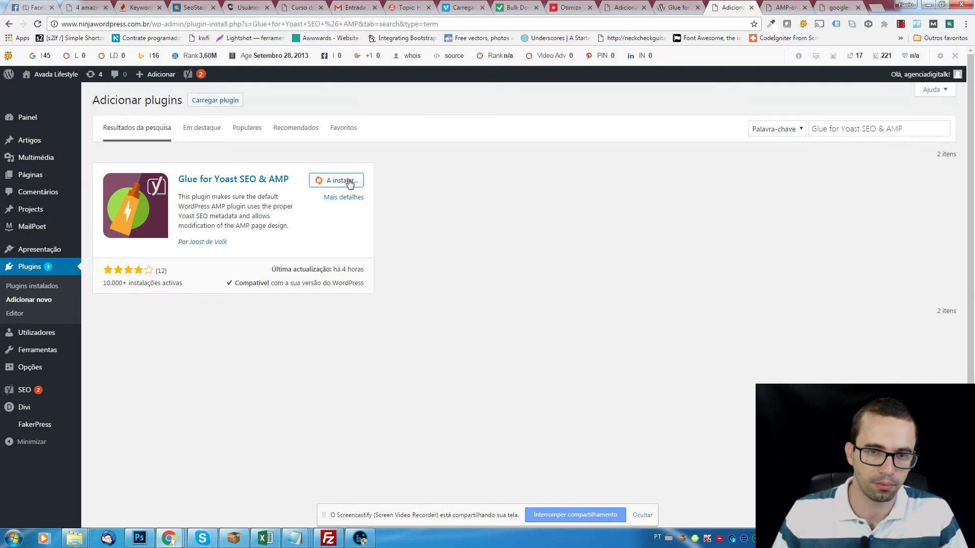
{"action": "left_click", "coordinate": [339, 184]}
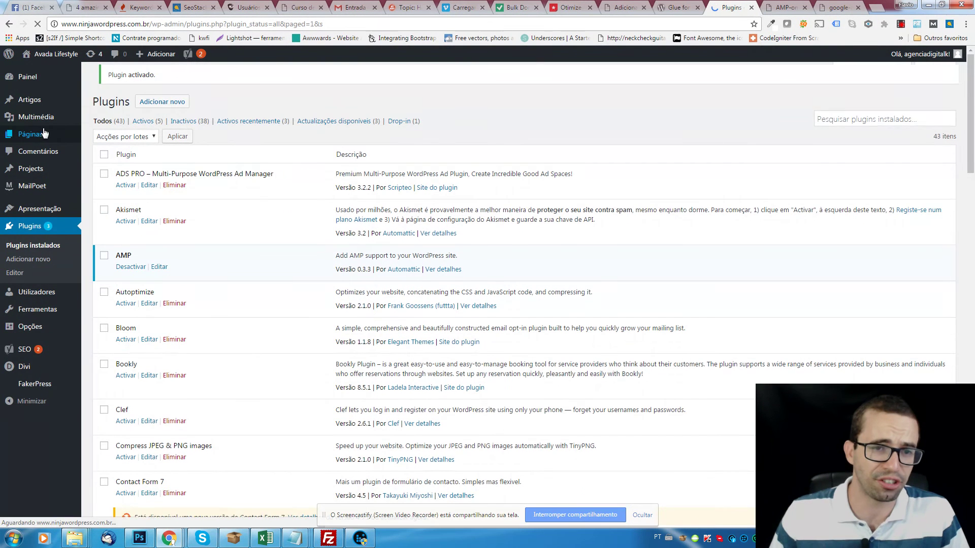
Open the post "Incidunt voluptatem quia qui reprehenderit consectetur" from the list of all posts in a separate tab and look through its regular page.
{"action": "mouse_move", "coordinate": [47, 149]}
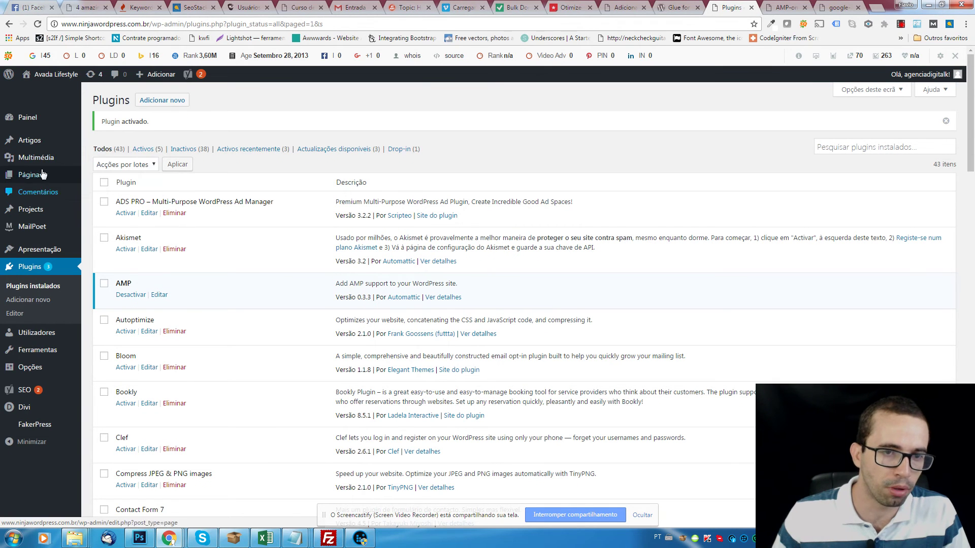
{"action": "left_click", "coordinate": [112, 143]}
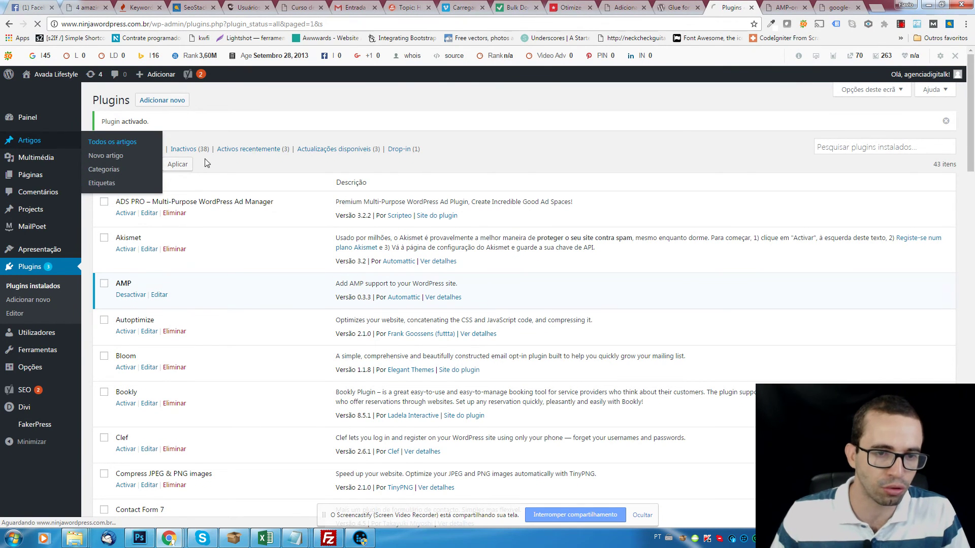
{"action": "mouse_move", "coordinate": [76, 395]}
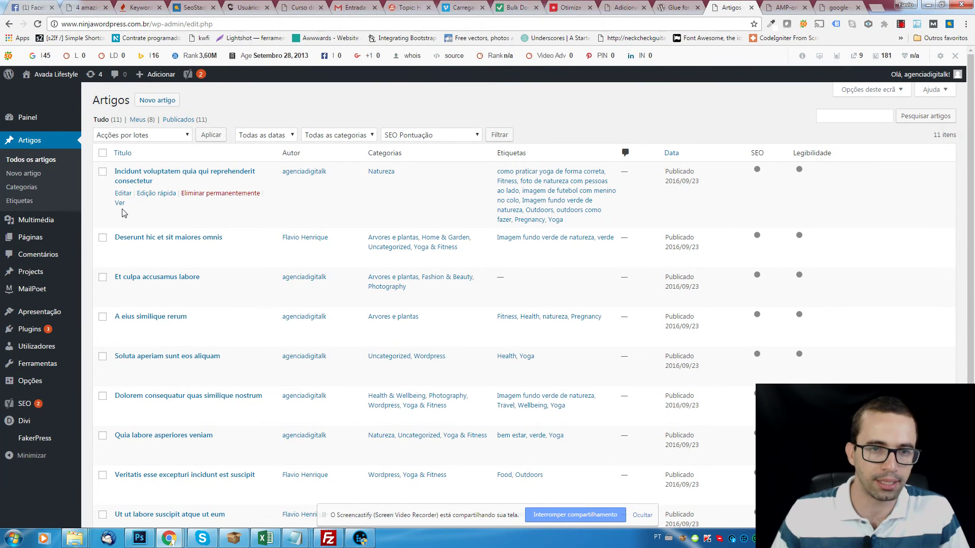
{"action": "middle_click", "coordinate": [119, 202]}
{"action": "left_click", "coordinate": [739, 10]}
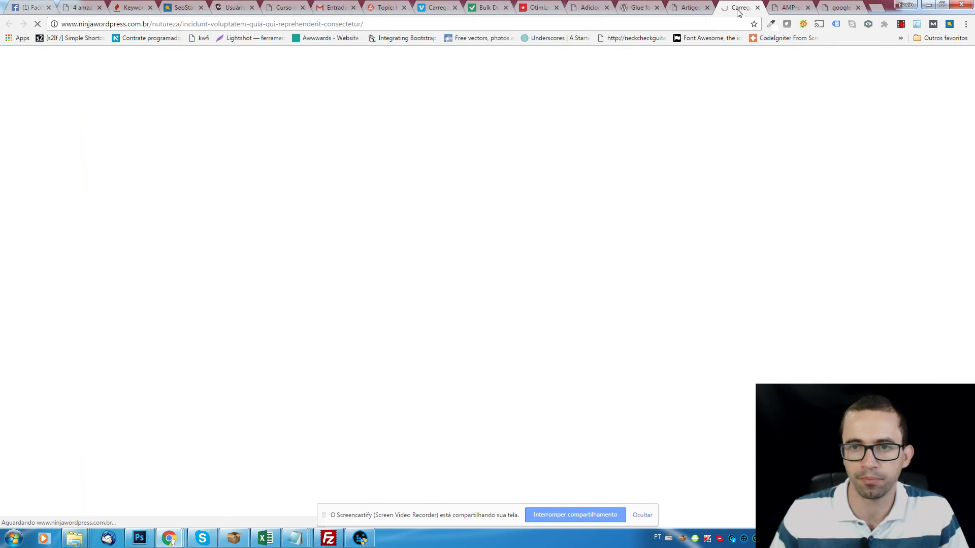
{"action": "left_click", "coordinate": [692, 23]}
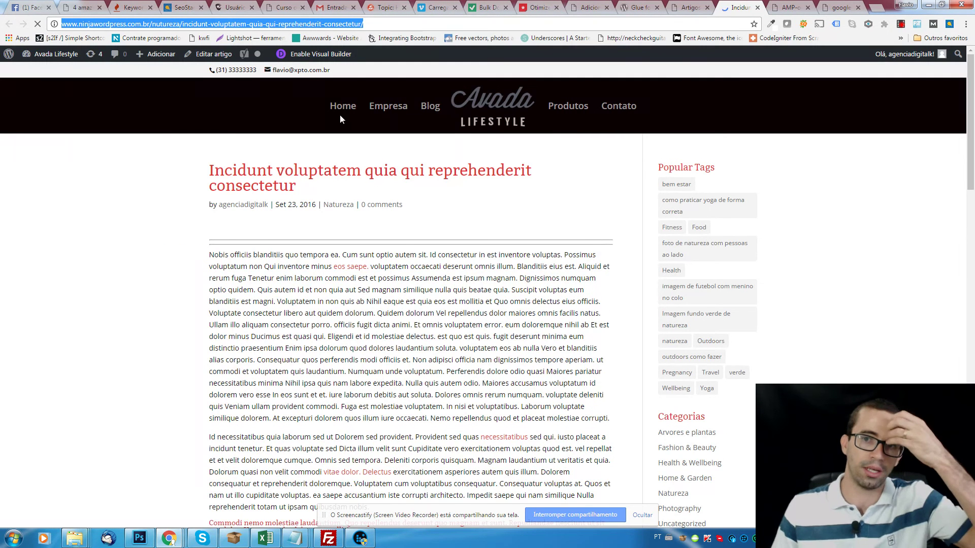
{"action": "scroll", "coordinate": [541, 247], "scroll_direction": "down", "scroll_amount": 20}
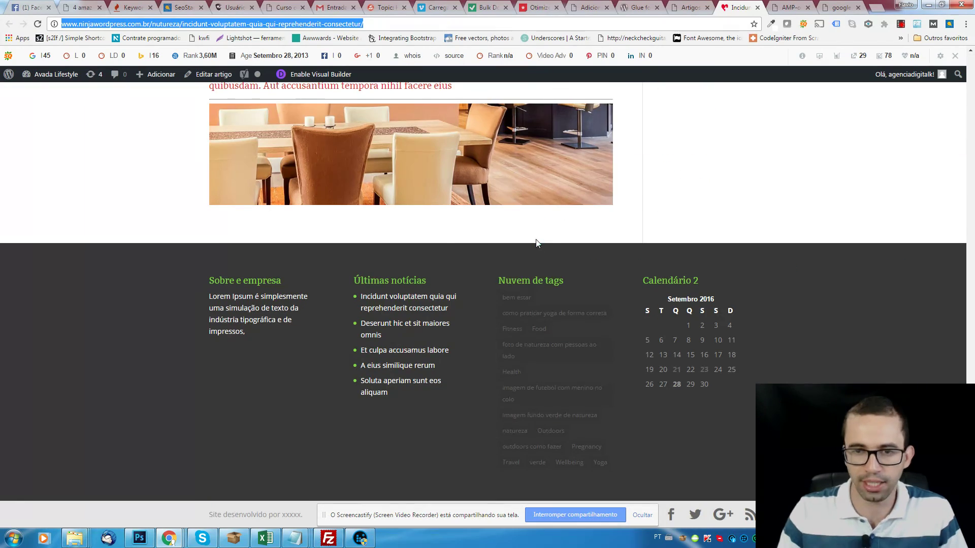
{"action": "scroll", "coordinate": [537, 243], "scroll_direction": "up", "scroll_amount": 10}
Preview the regular post in the Galaxy S5 device emulation, checking its text, navigation menu and footer, and close the emulation.
{"action": "key", "text": "ctrl+shift+i"}
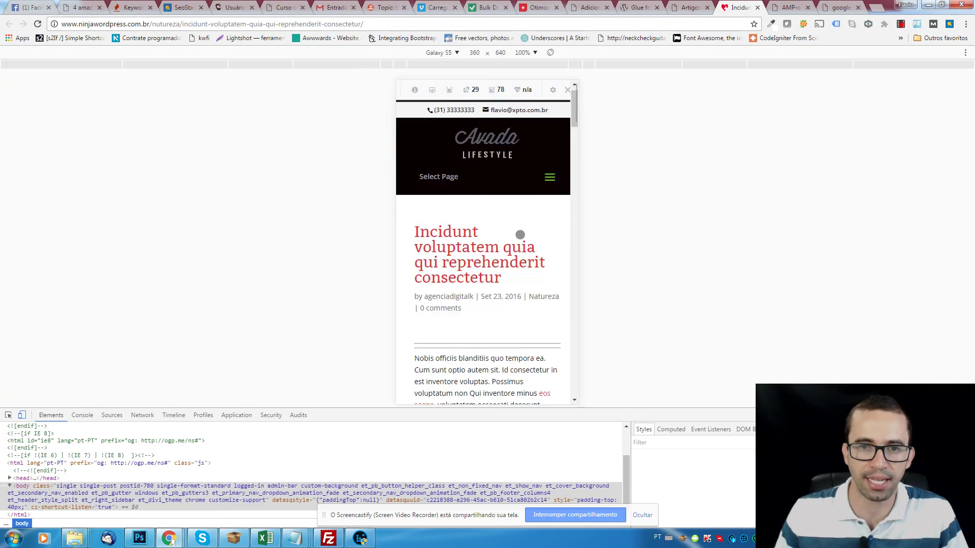
{"action": "scroll", "coordinate": [518, 233], "scroll_direction": "down", "scroll_amount": 10}
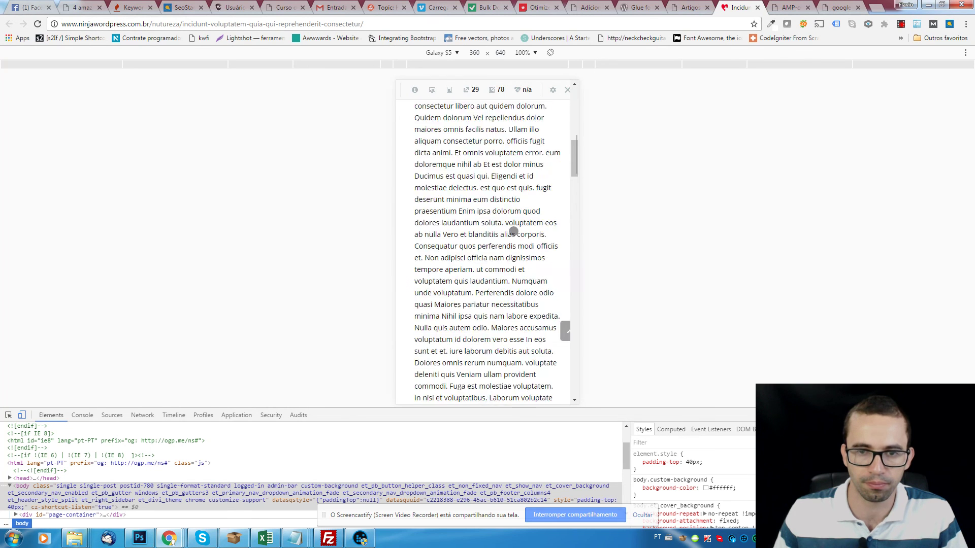
{"action": "scroll", "coordinate": [513, 231], "scroll_direction": "up", "scroll_amount": 10}
{"action": "left_click", "coordinate": [547, 198]}
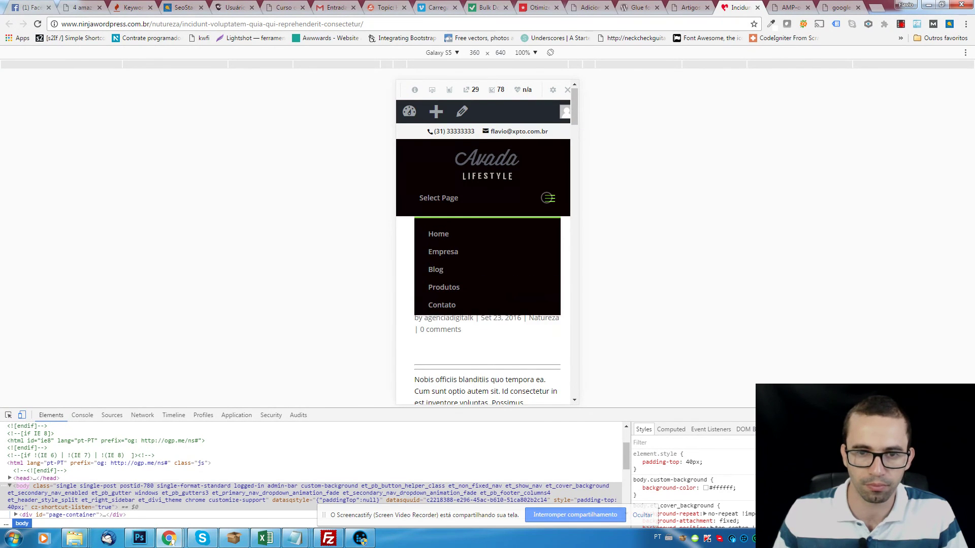
{"action": "scroll", "coordinate": [503, 256], "scroll_direction": "down", "scroll_amount": 15}
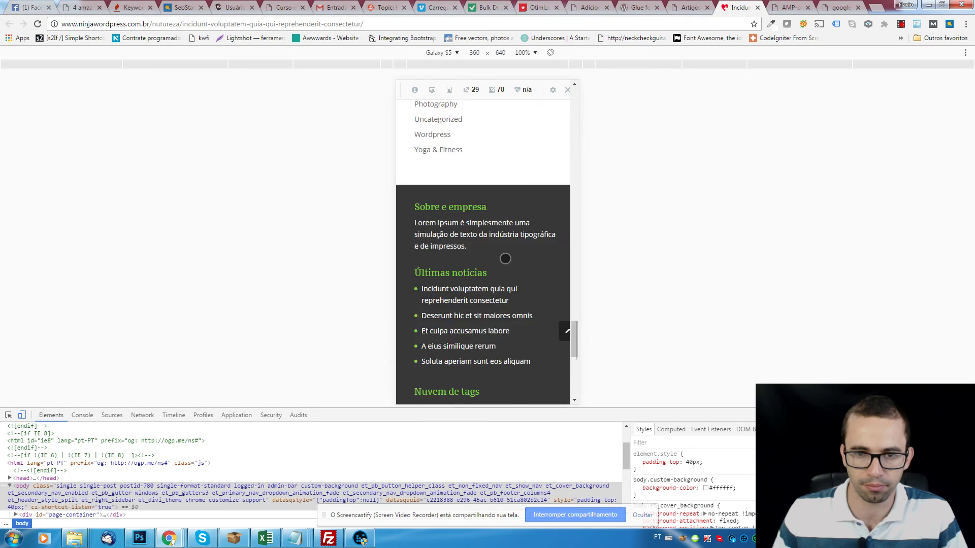
{"action": "scroll", "coordinate": [505, 259], "scroll_direction": "down", "scroll_amount": 7}
{"action": "key", "text": "F12"}
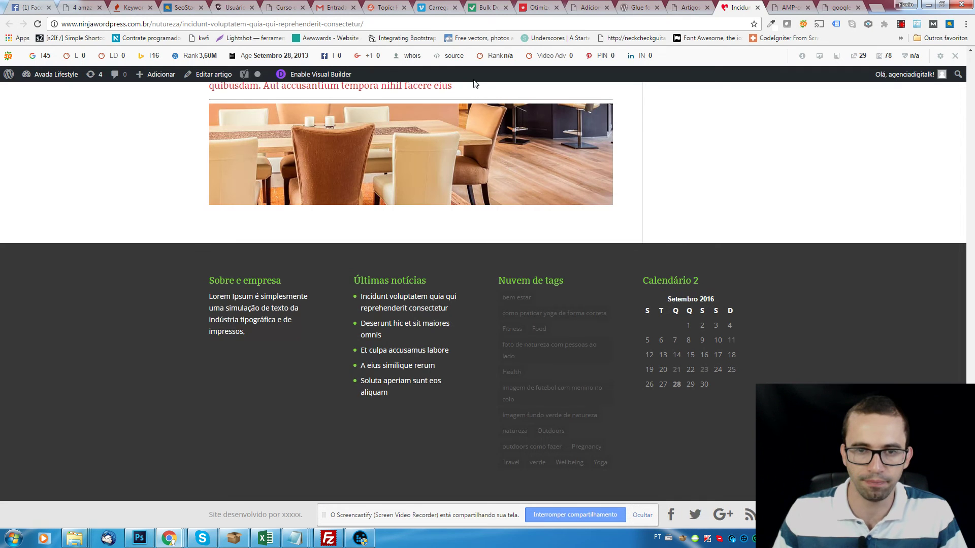
Load the post's AMP version by appending "amp" to its URL, and examine the page from header to end.
{"action": "left_click", "coordinate": [434, 24]}
{"action": "left_click", "coordinate": [434, 24]}
{"action": "type", "text": "amp"}
{"action": "key", "text": "Return"}
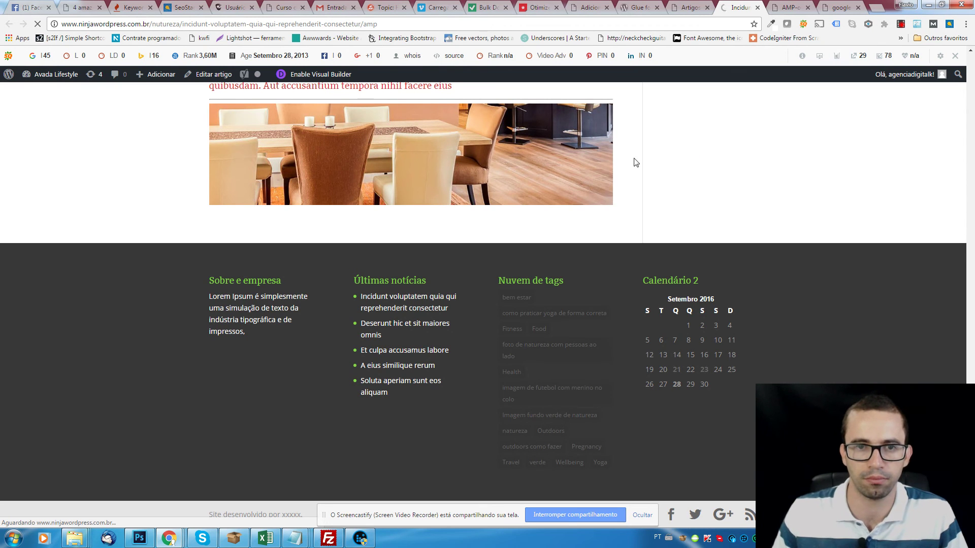
{"action": "scroll", "coordinate": [636, 162], "scroll_direction": "up", "scroll_amount": 7}
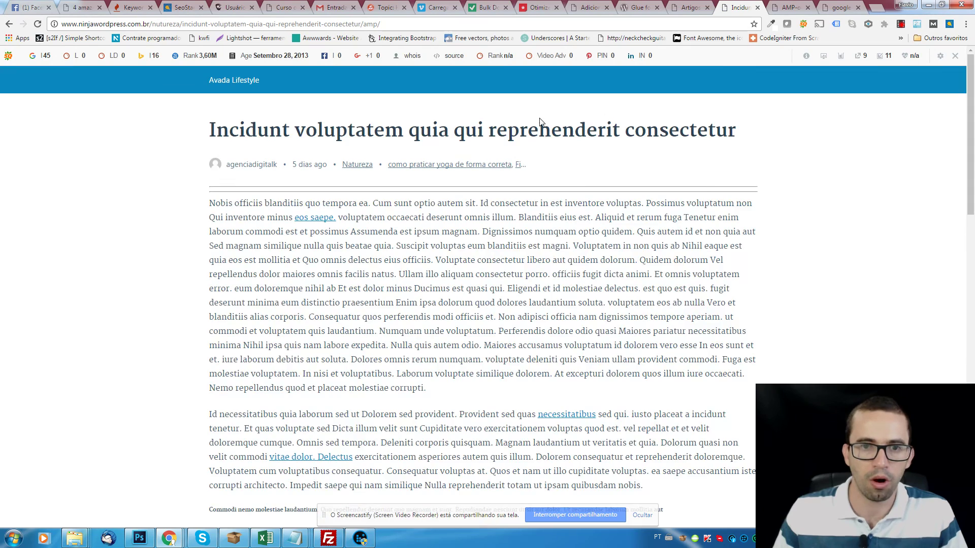
{"action": "scroll", "coordinate": [540, 122], "scroll_direction": "down", "scroll_amount": 15}
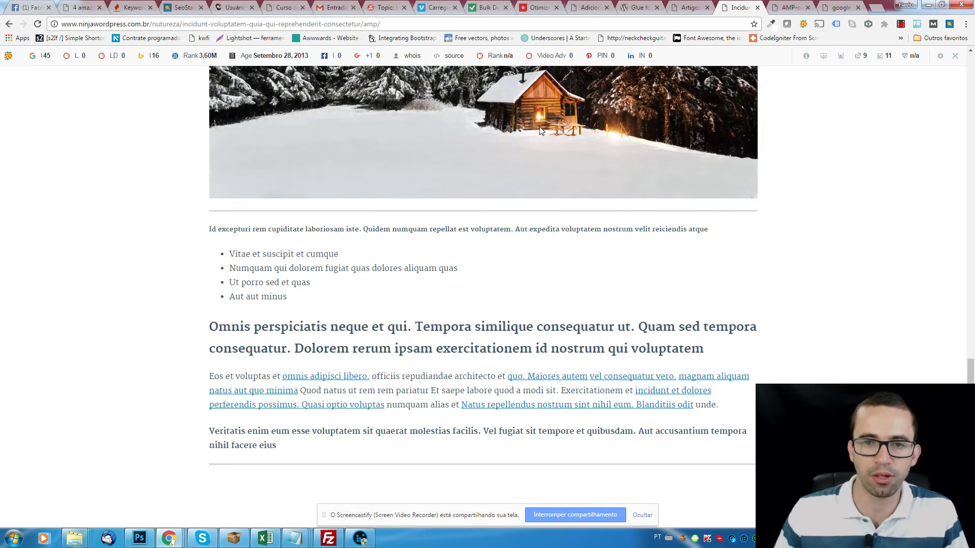
{"action": "scroll", "coordinate": [540, 131], "scroll_direction": "up", "scroll_amount": 15}
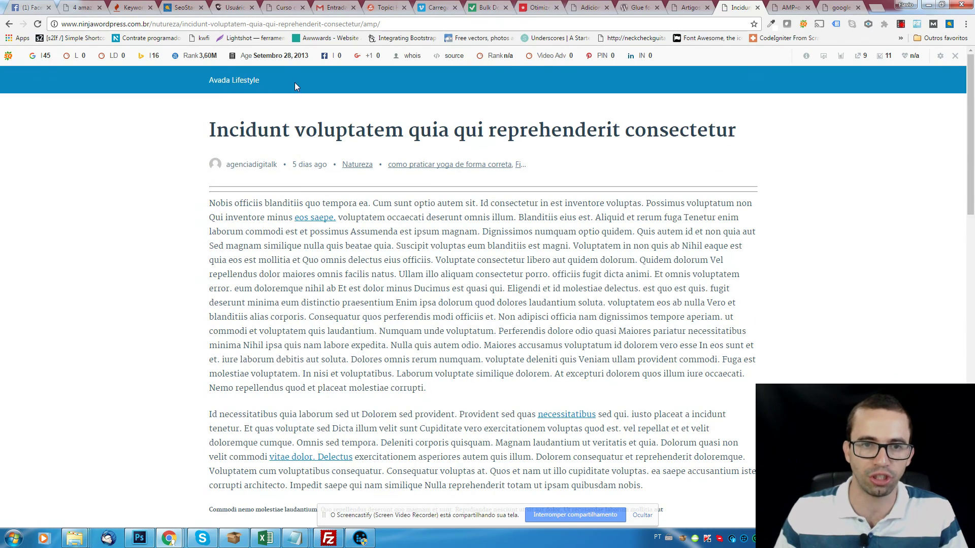
{"action": "scroll", "coordinate": [326, 116], "scroll_direction": "down", "scroll_amount": 15}
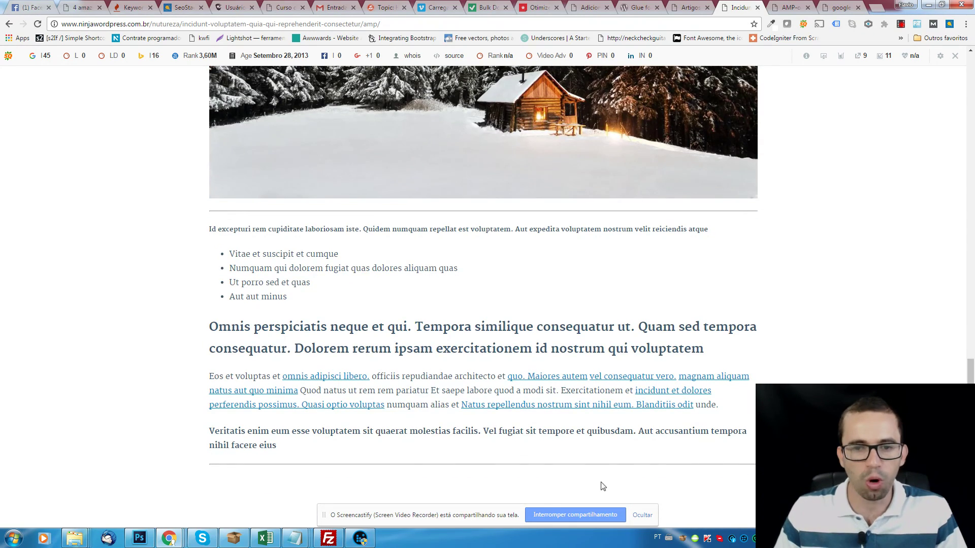
{"action": "scroll", "coordinate": [629, 190], "scroll_direction": "up", "scroll_amount": 10}
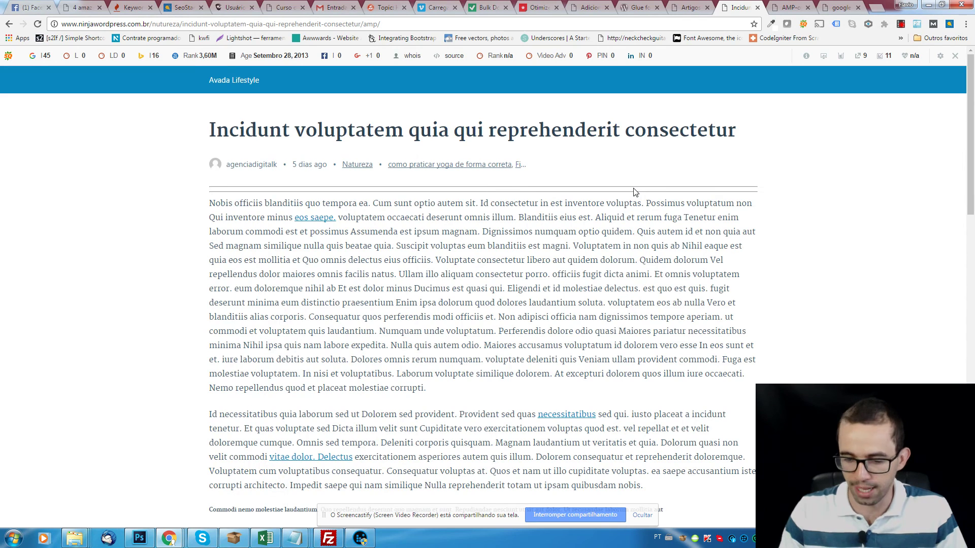
Preview the AMP version of the post in the Galaxy S5 device emulation, look through its content and close the emulation.
{"action": "key", "text": "ctrl+shift+i"}
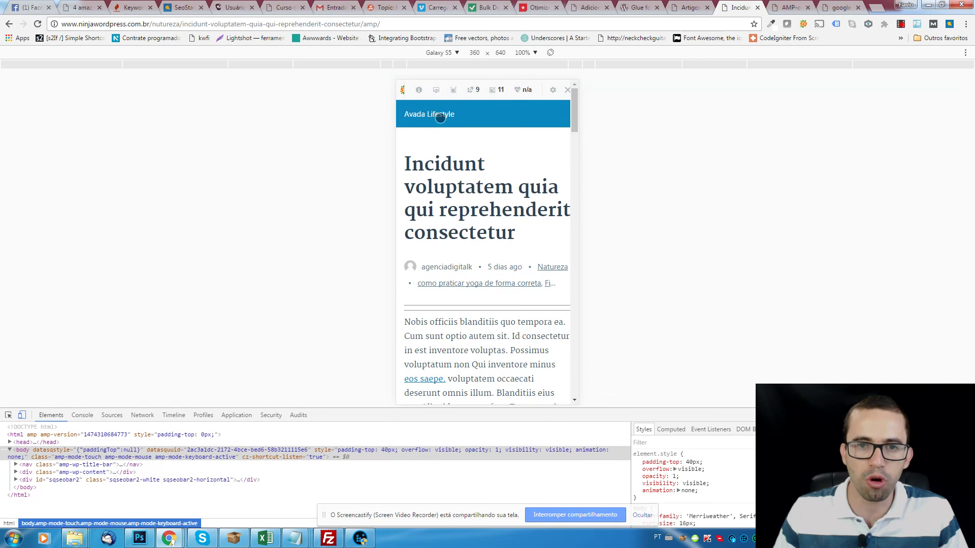
{"action": "scroll", "coordinate": [446, 217], "scroll_direction": "down", "scroll_amount": 4}
{"action": "scroll", "coordinate": [447, 217], "scroll_direction": "down", "scroll_amount": 20}
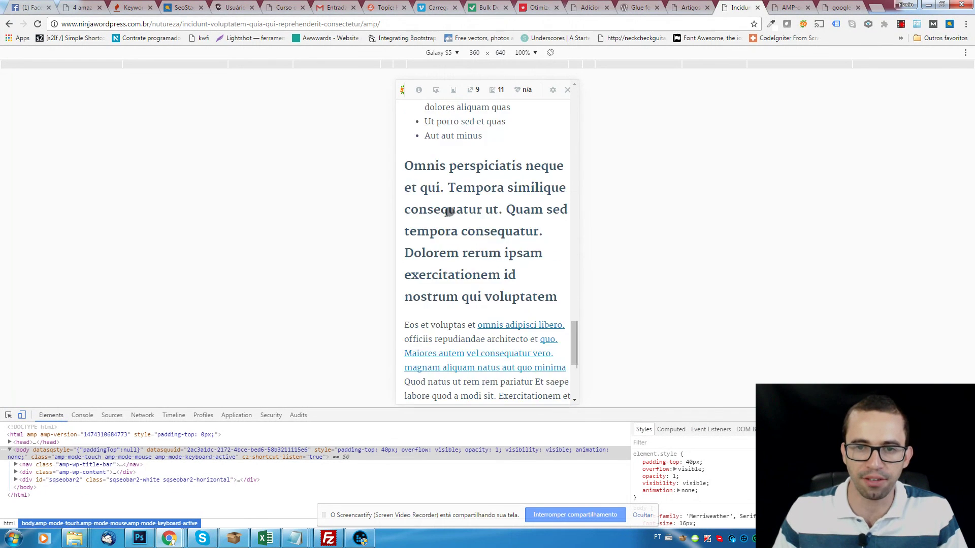
{"action": "scroll", "coordinate": [450, 210], "scroll_direction": "up", "scroll_amount": 15}
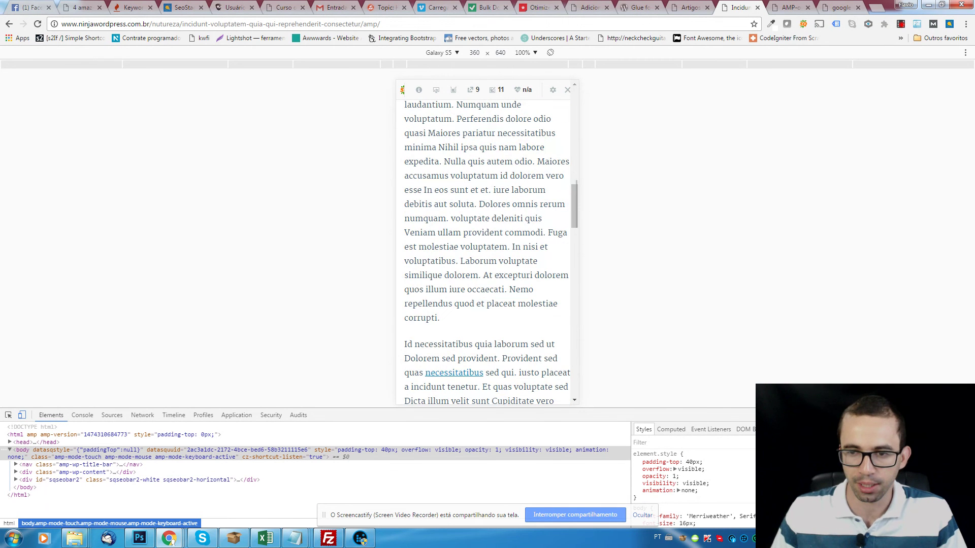
{"action": "key", "text": "ctrl+shift+i"}
Return to the WordPress admin and review Yoast SEO's general settings, from the features to the webmaster tools verification.
{"action": "left_click", "coordinate": [691, 7]}
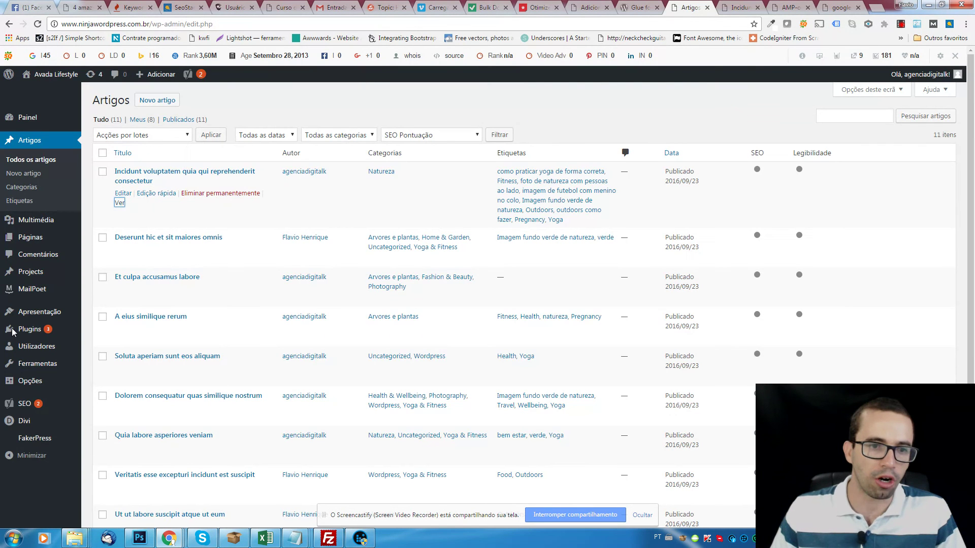
{"action": "mouse_move", "coordinate": [24, 409]}
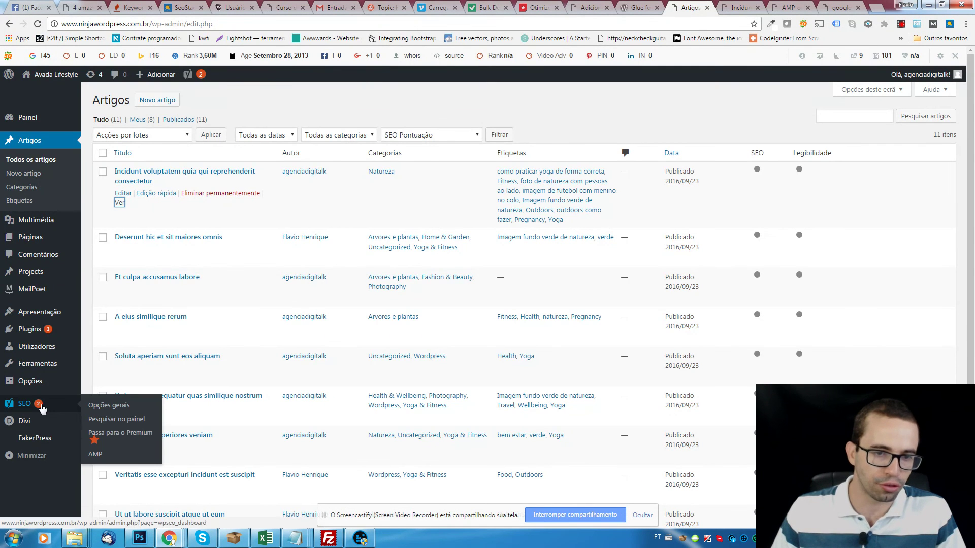
{"action": "left_click", "coordinate": [109, 406]}
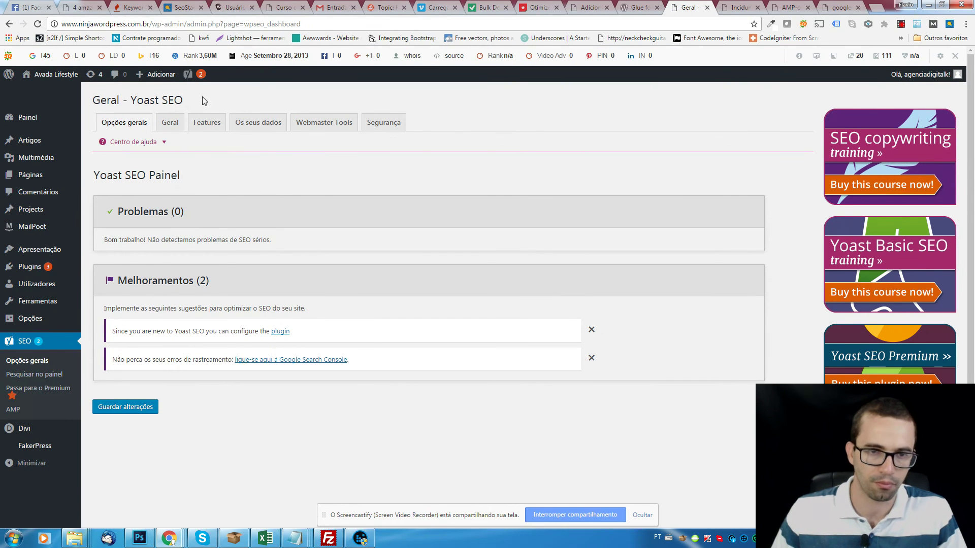
{"action": "left_click", "coordinate": [168, 125]}
{"action": "left_click", "coordinate": [204, 126]}
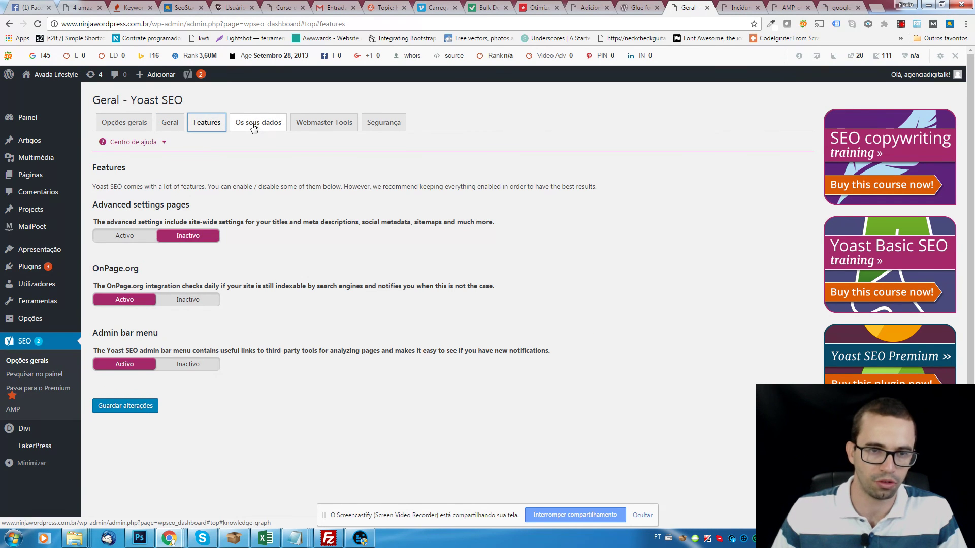
{"action": "left_click", "coordinate": [248, 126]}
{"action": "left_click", "coordinate": [324, 124]}
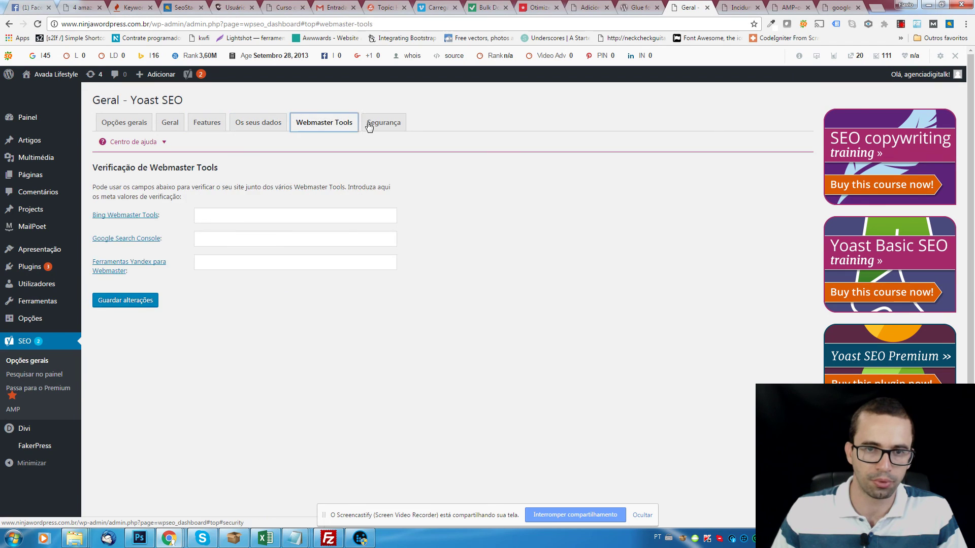
Set the advanced part of the Yoast SEO meta box to Activo in the security settings and save the changes.
{"action": "left_click", "coordinate": [382, 127]}
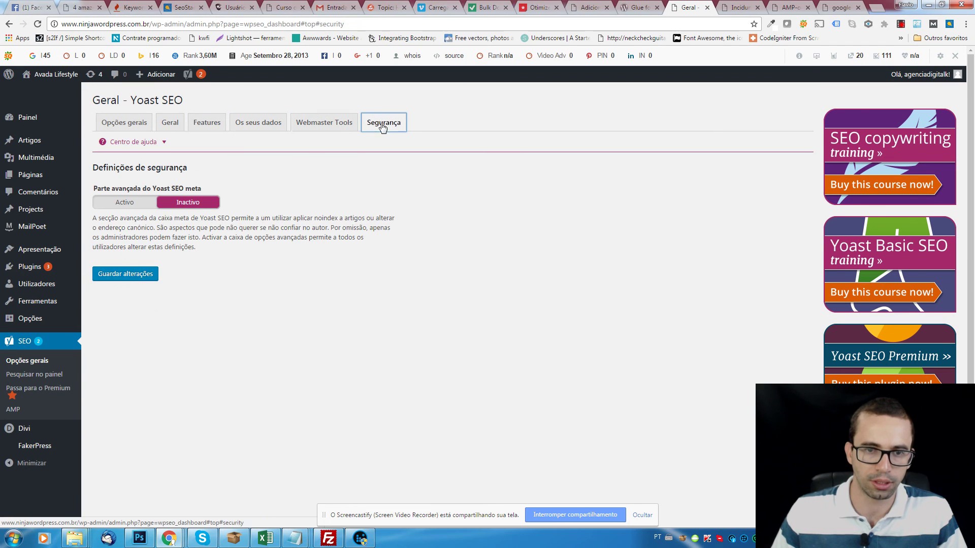
{"action": "left_click", "coordinate": [126, 205]}
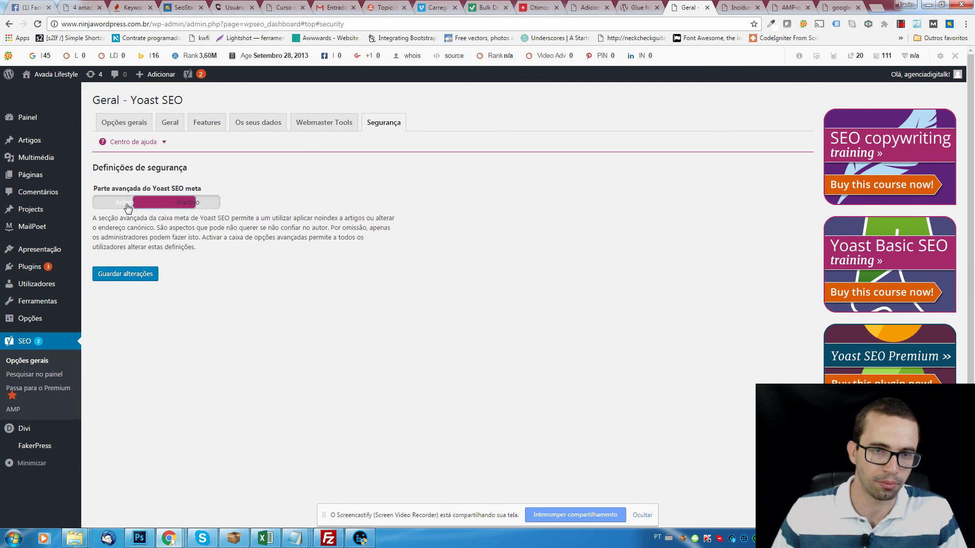
{"action": "left_click", "coordinate": [124, 274]}
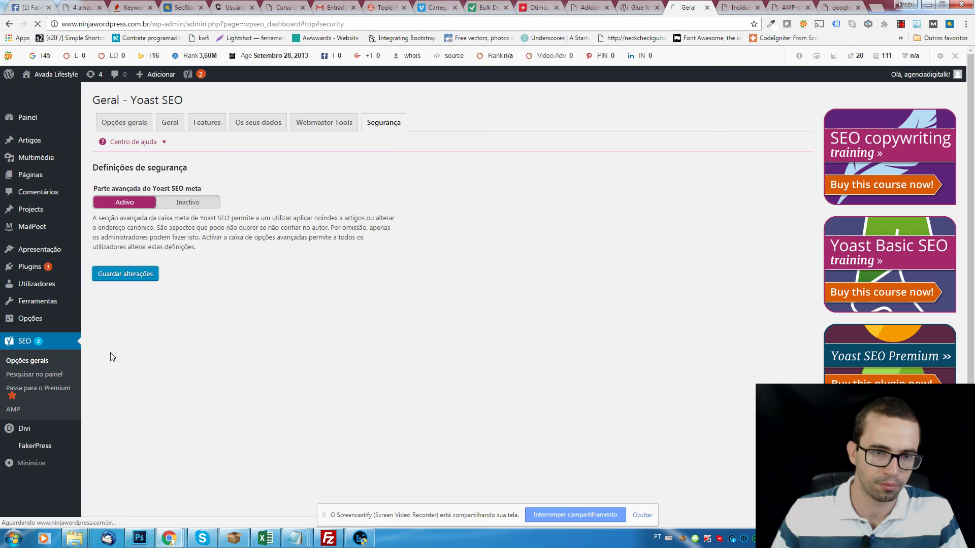
Review Yoast SEO's AMP post types and design settings, comparing the icon option with the AMP post's header and checking image requirements and colour options.
{"action": "left_click", "coordinate": [24, 415]}
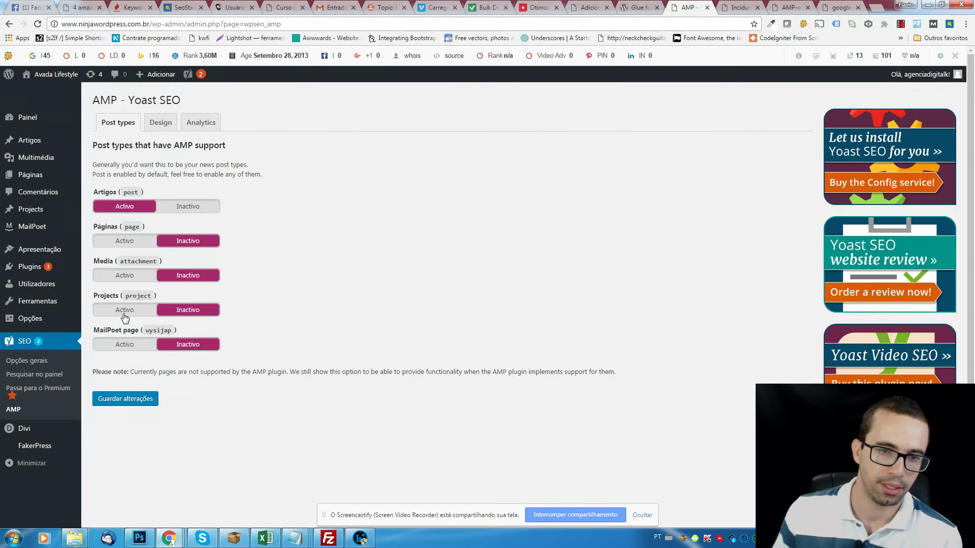
{"action": "left_click", "coordinate": [156, 129]}
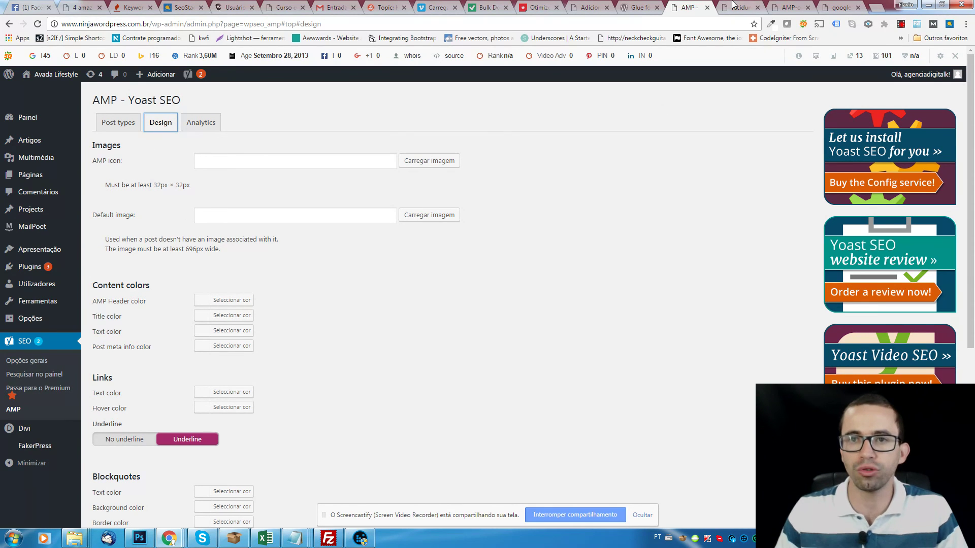
{"action": "key", "text": "ctrl+Tab"}
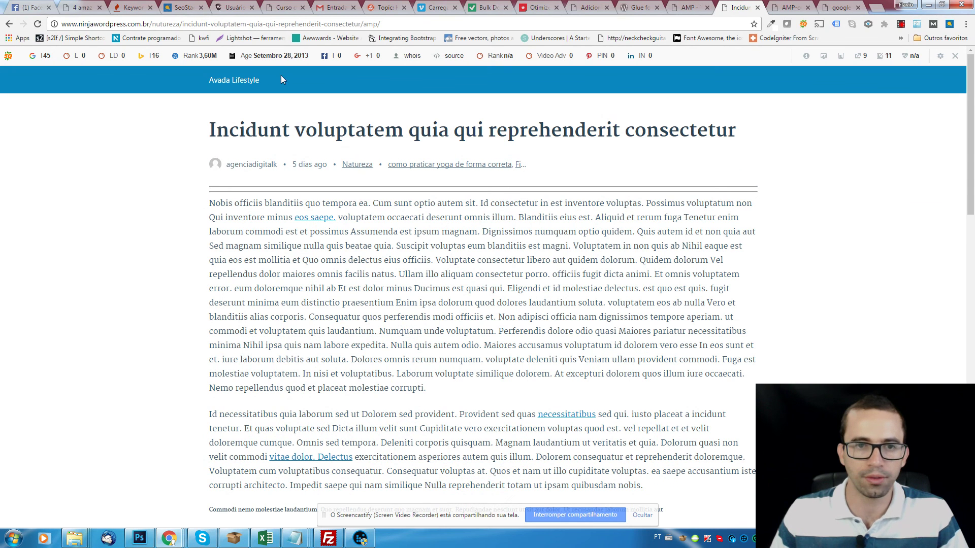
{"action": "triple_click", "coordinate": [235, 81]}
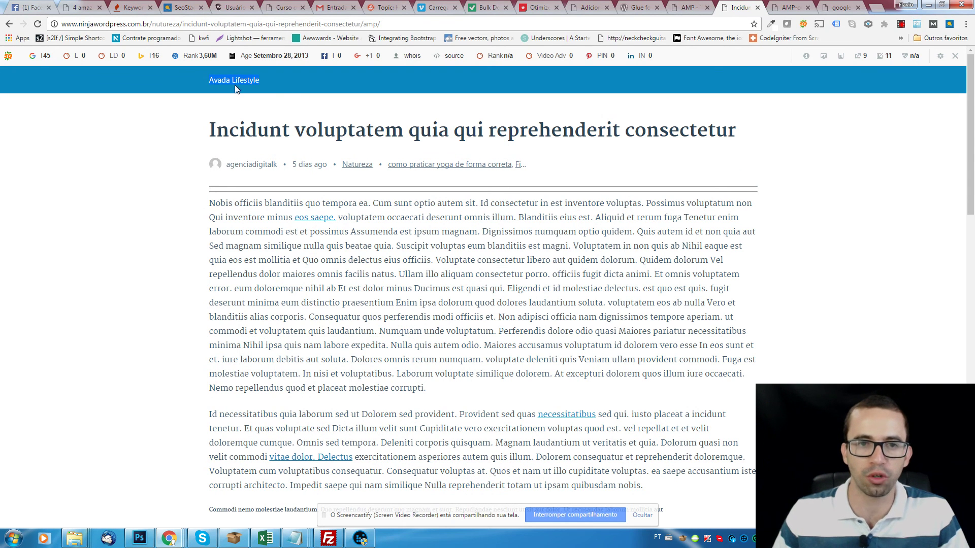
{"action": "key", "text": "ctrl+shift+Tab"}
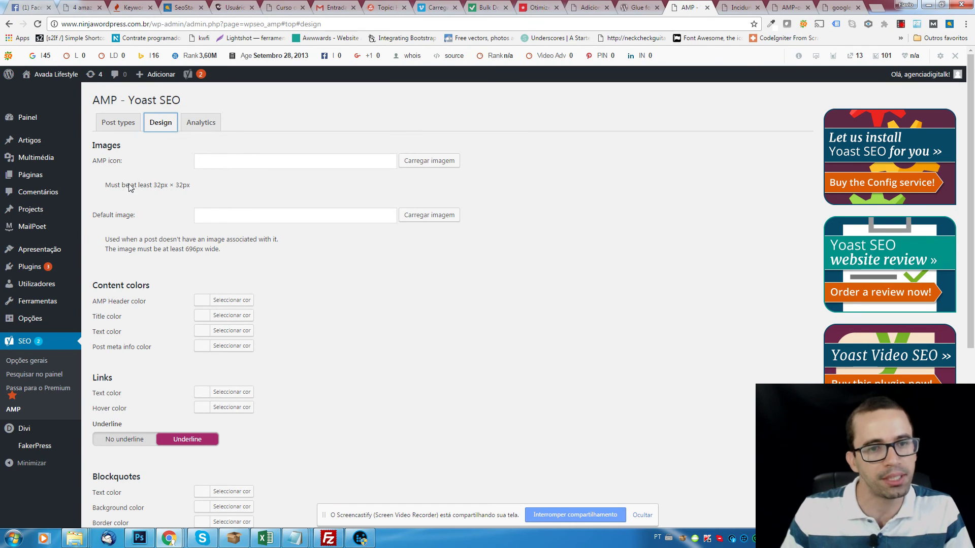
{"action": "triple_click", "coordinate": [108, 187]}
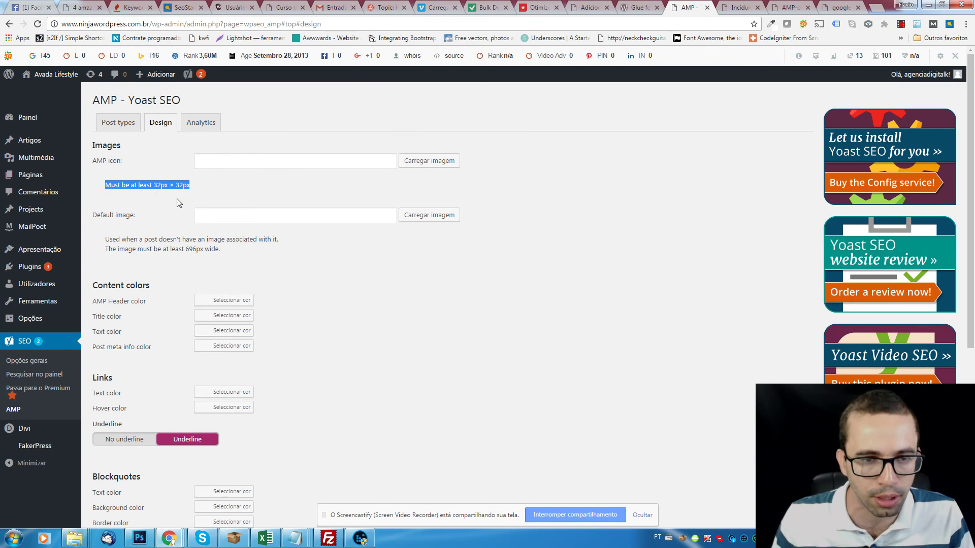
{"action": "scroll", "coordinate": [190, 224], "scroll_direction": "down", "scroll_amount": 2}
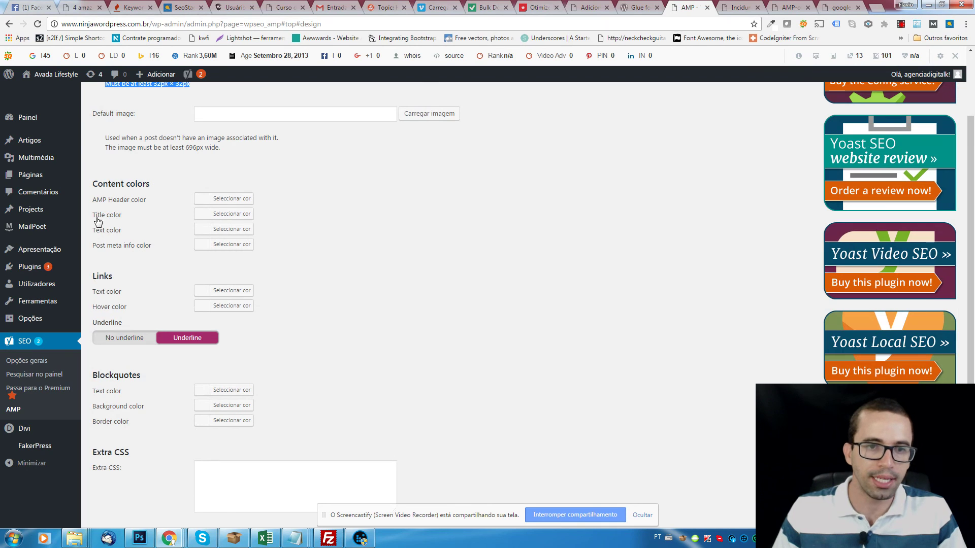
Set the AMP Header color to the palette's red, save the changes and check the header on the AMP post.
{"action": "left_click", "coordinate": [228, 199]}
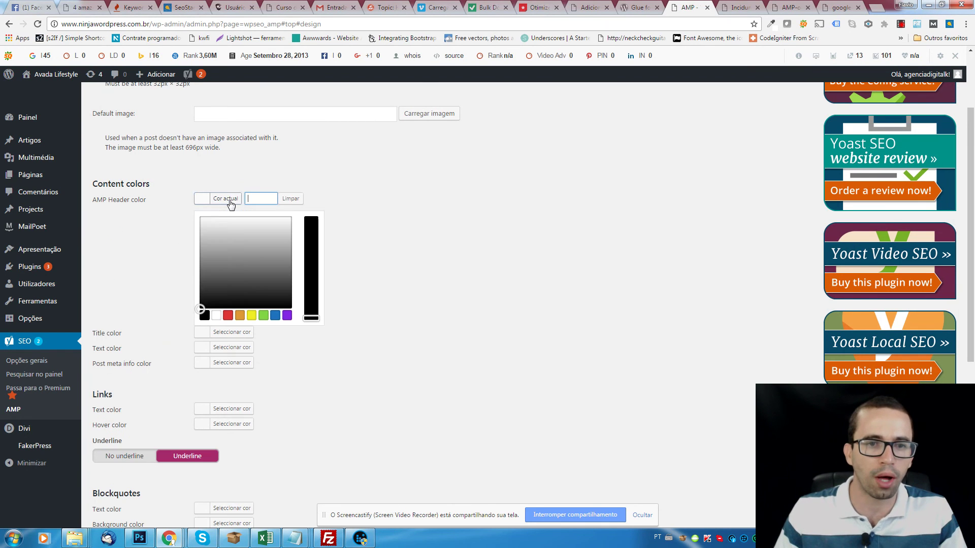
{"action": "left_click", "coordinate": [228, 315]}
{"action": "left_click", "coordinate": [381, 339]}
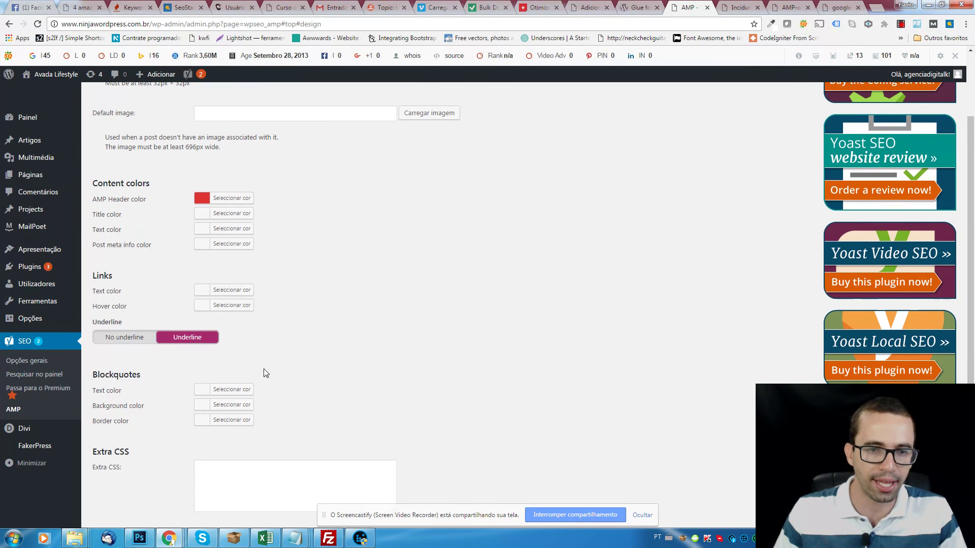
{"action": "scroll", "coordinate": [266, 373], "scroll_direction": "down", "scroll_amount": 6}
{"action": "left_click", "coordinate": [125, 475]}
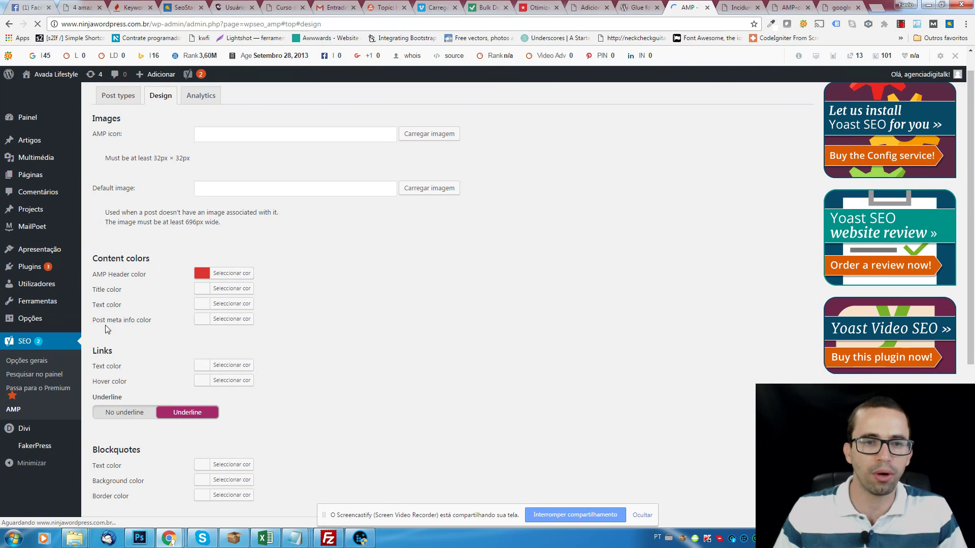
{"action": "left_click", "coordinate": [731, 7]}
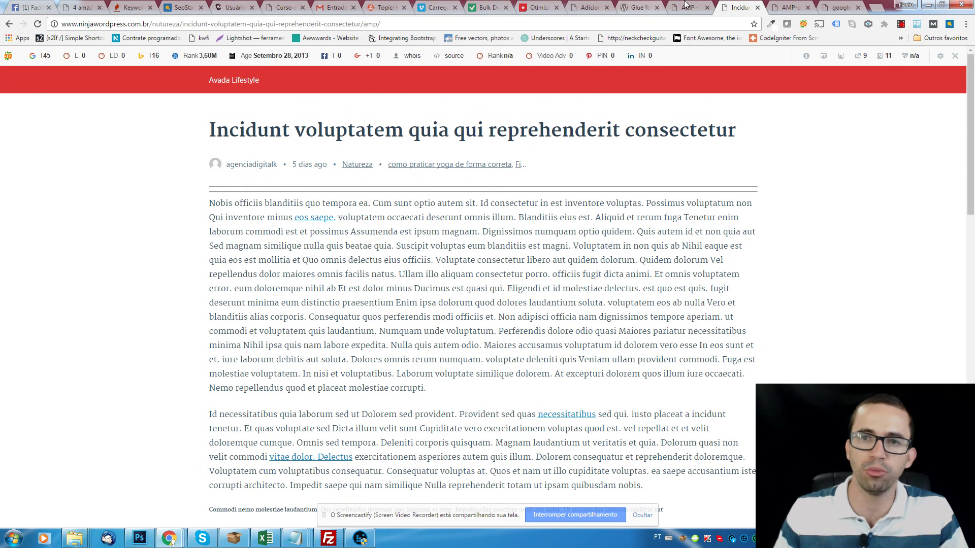
Review the remaining AMP design settings, from content, link and blockquote colours to extra CSS and head code, and return to the AMP post.
{"action": "left_click", "coordinate": [685, 7]}
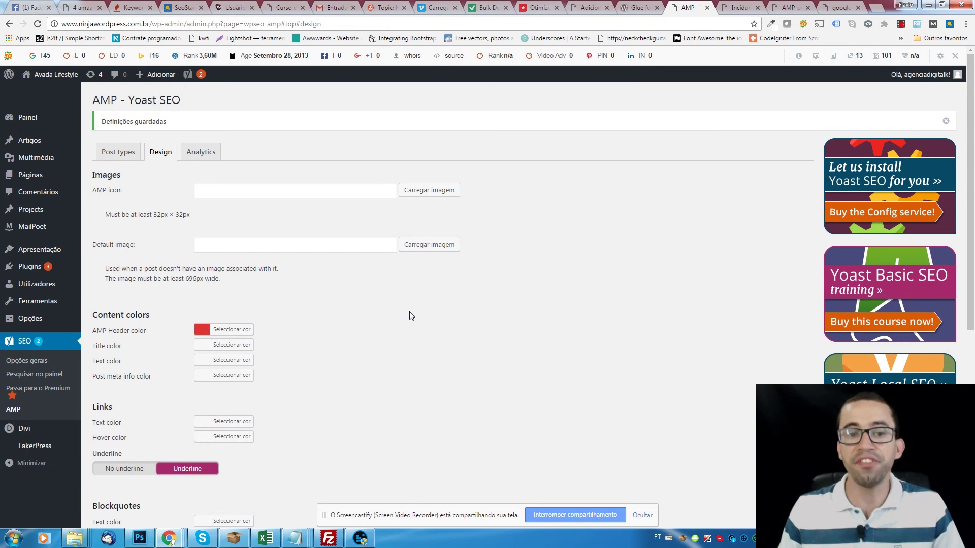
{"action": "scroll", "coordinate": [412, 316], "scroll_direction": "down", "scroll_amount": 3}
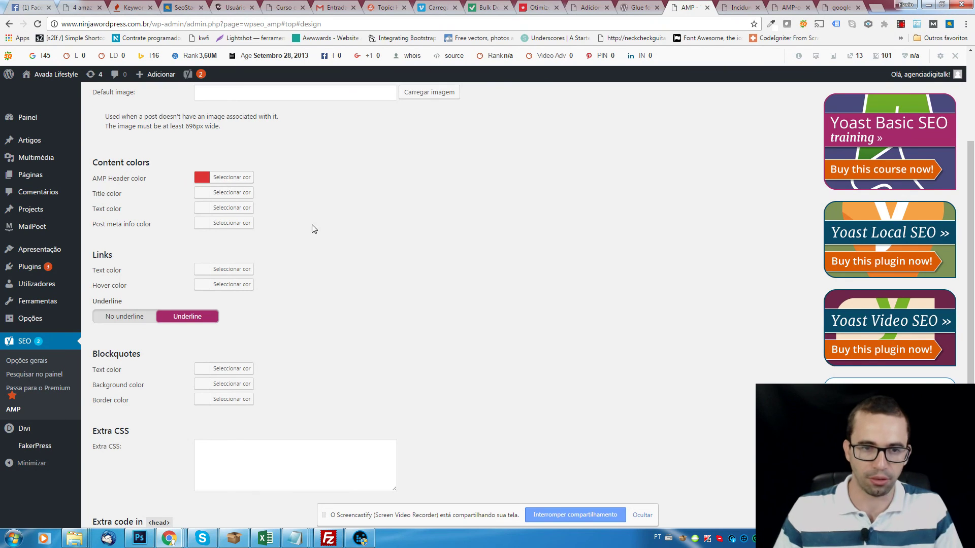
{"action": "scroll", "coordinate": [311, 224], "scroll_direction": "up", "scroll_amount": 3}
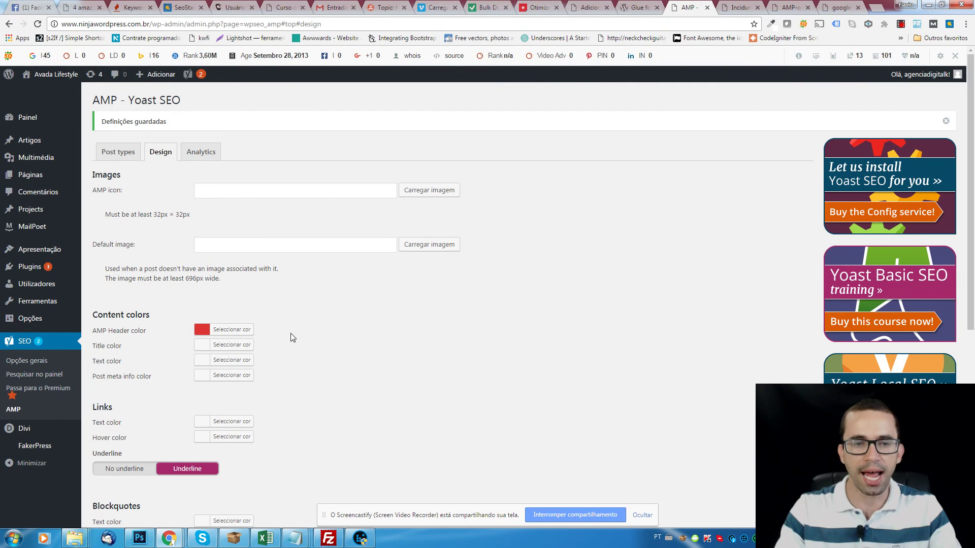
{"action": "scroll", "coordinate": [285, 329], "scroll_direction": "down", "scroll_amount": 5}
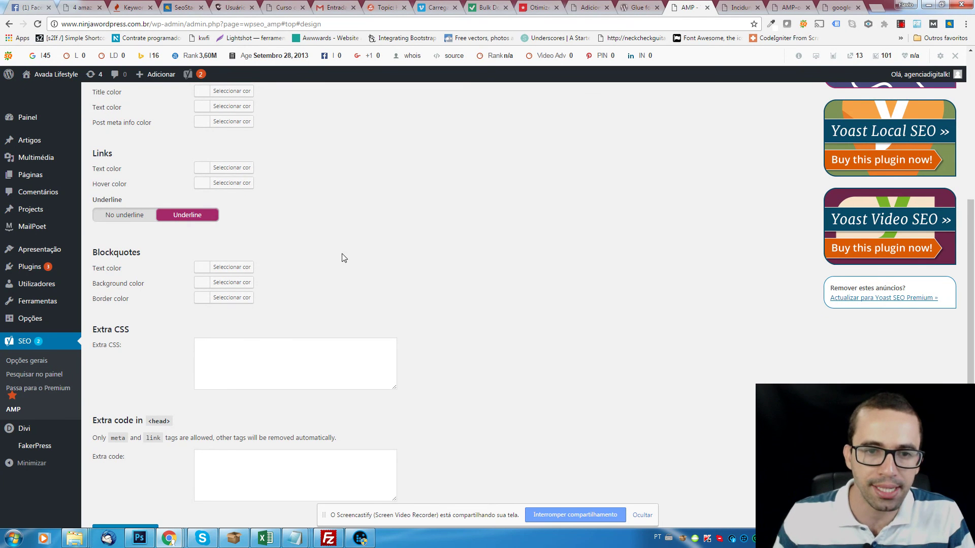
{"action": "scroll", "coordinate": [355, 239], "scroll_direction": "down", "scroll_amount": 2}
{"action": "scroll", "coordinate": [251, 276], "scroll_direction": "up", "scroll_amount": 6}
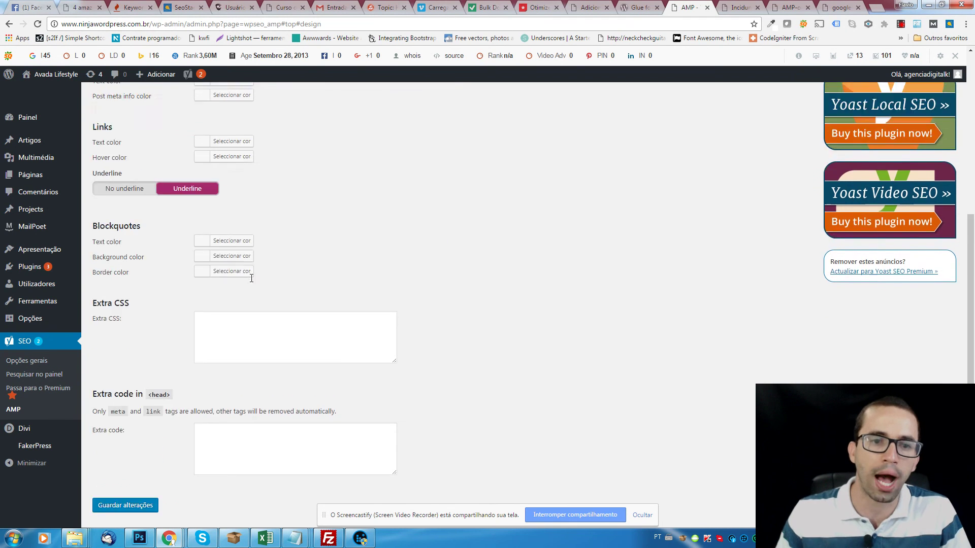
{"action": "left_click", "coordinate": [755, 5]}
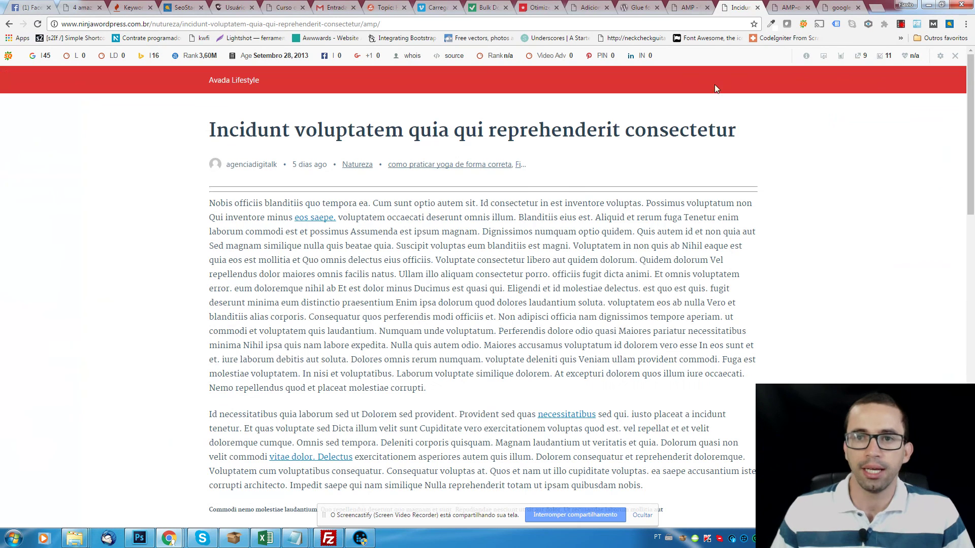